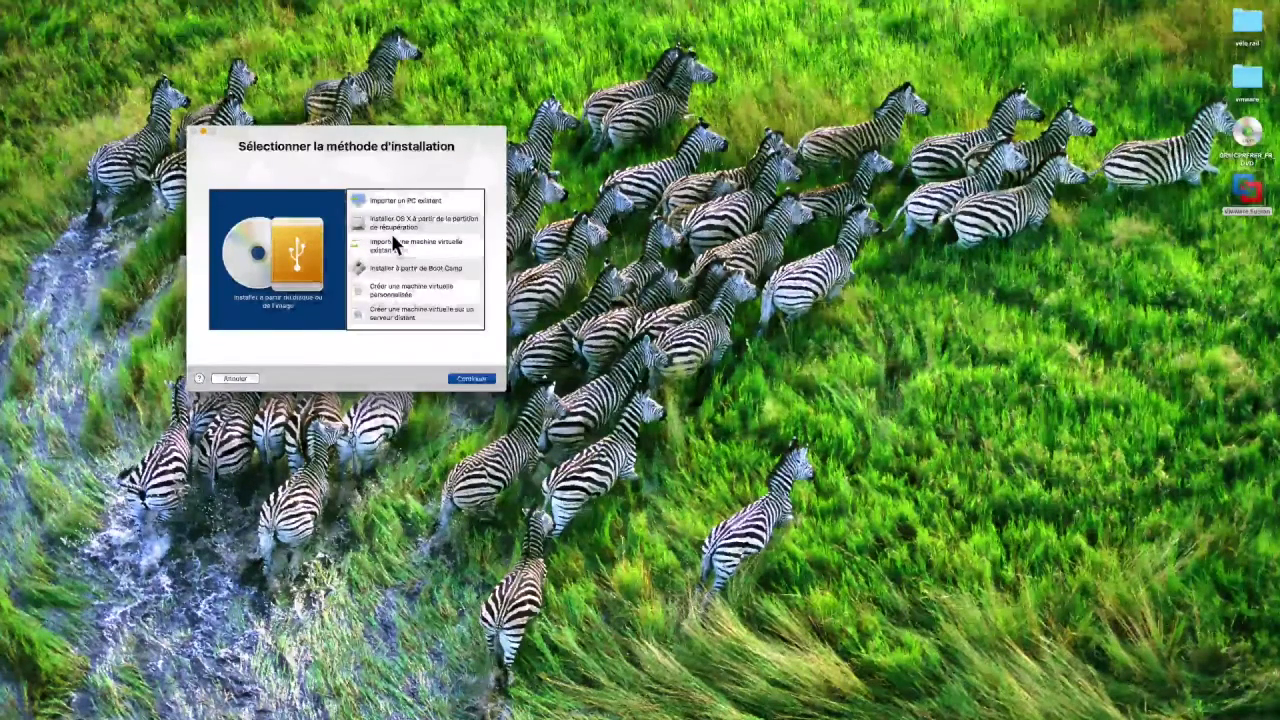
# - Review the available installation methods, from importing an existing PC to creating a virtual machine on a remote server
pyautogui.click(394, 201)
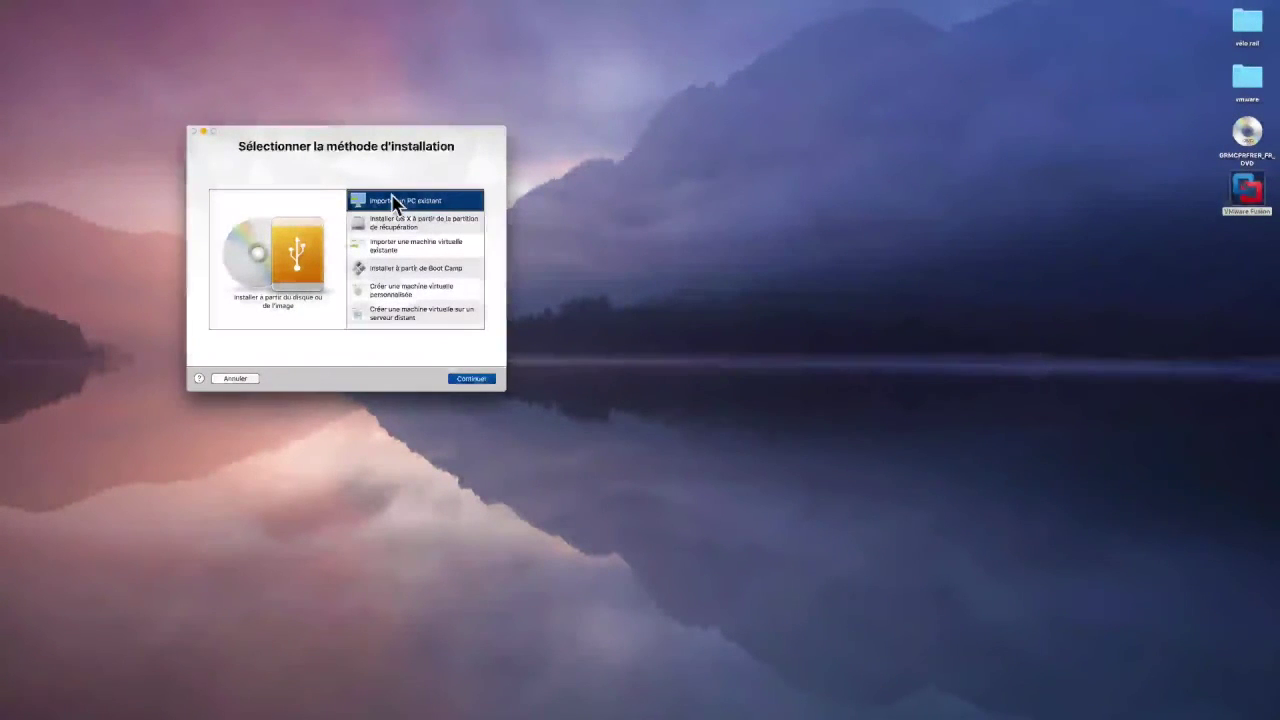
pyautogui.click(396, 223)
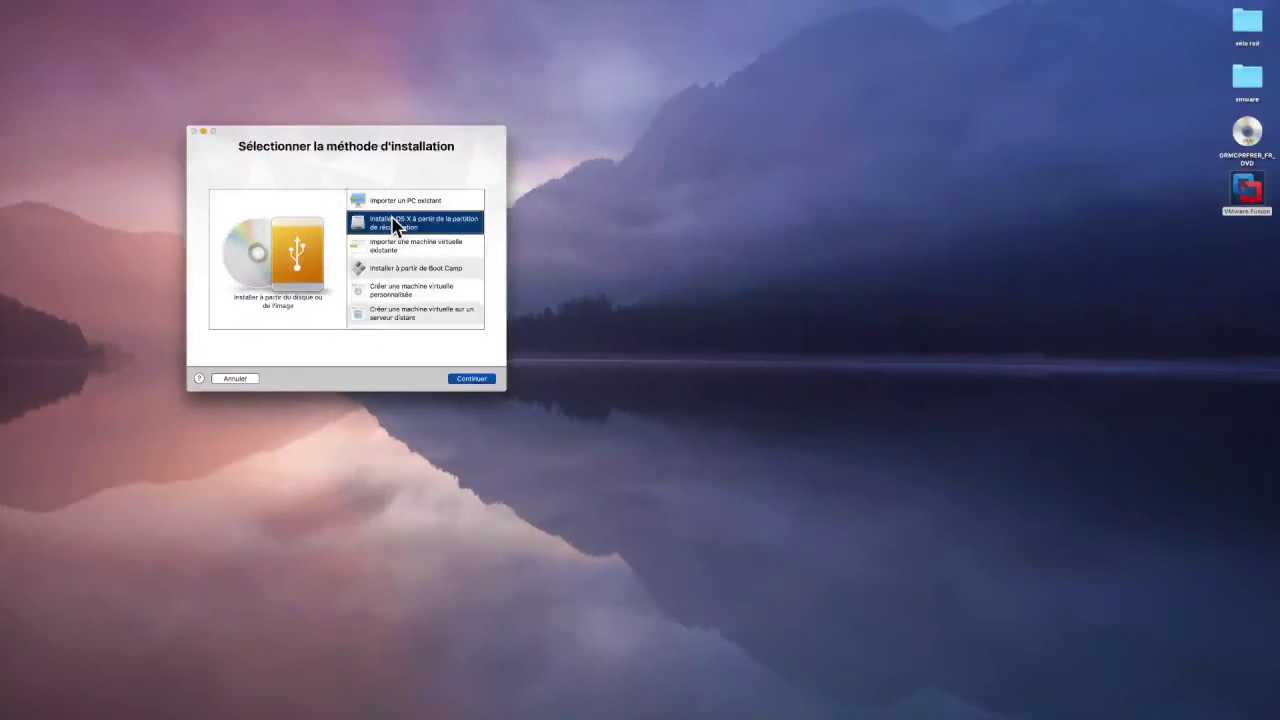
pyautogui.click(395, 247)
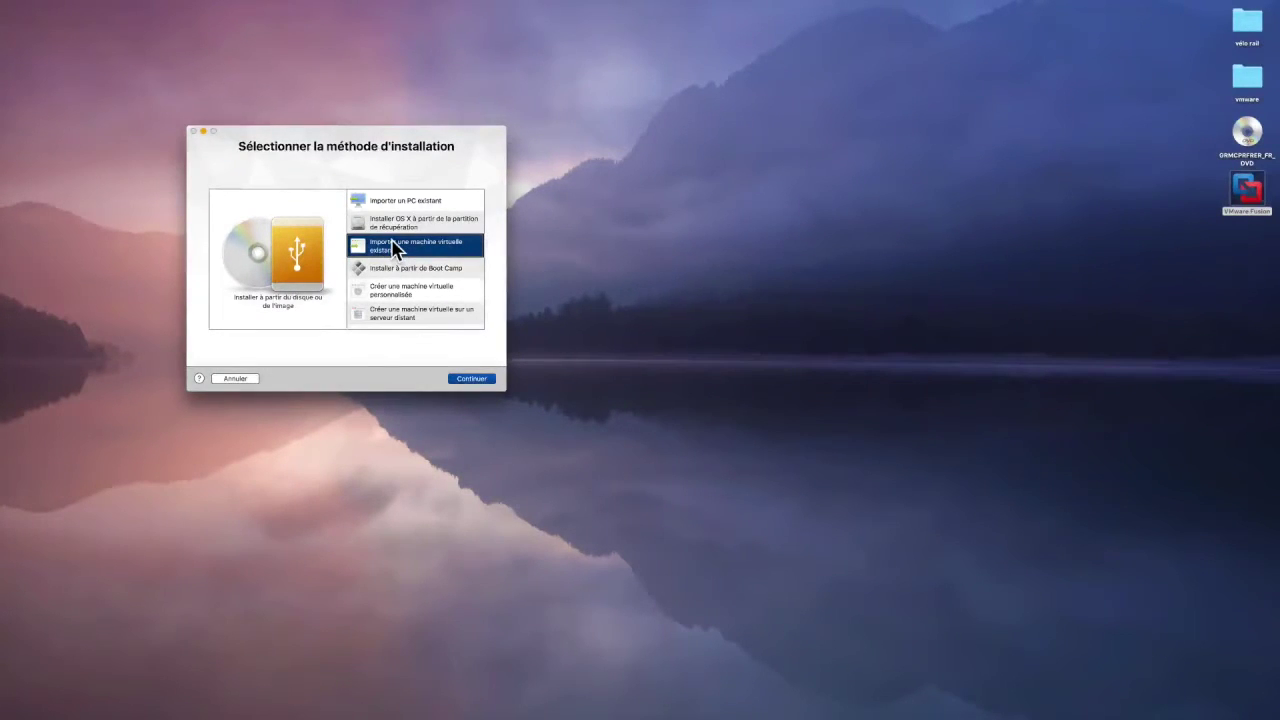
pyautogui.click(396, 270)
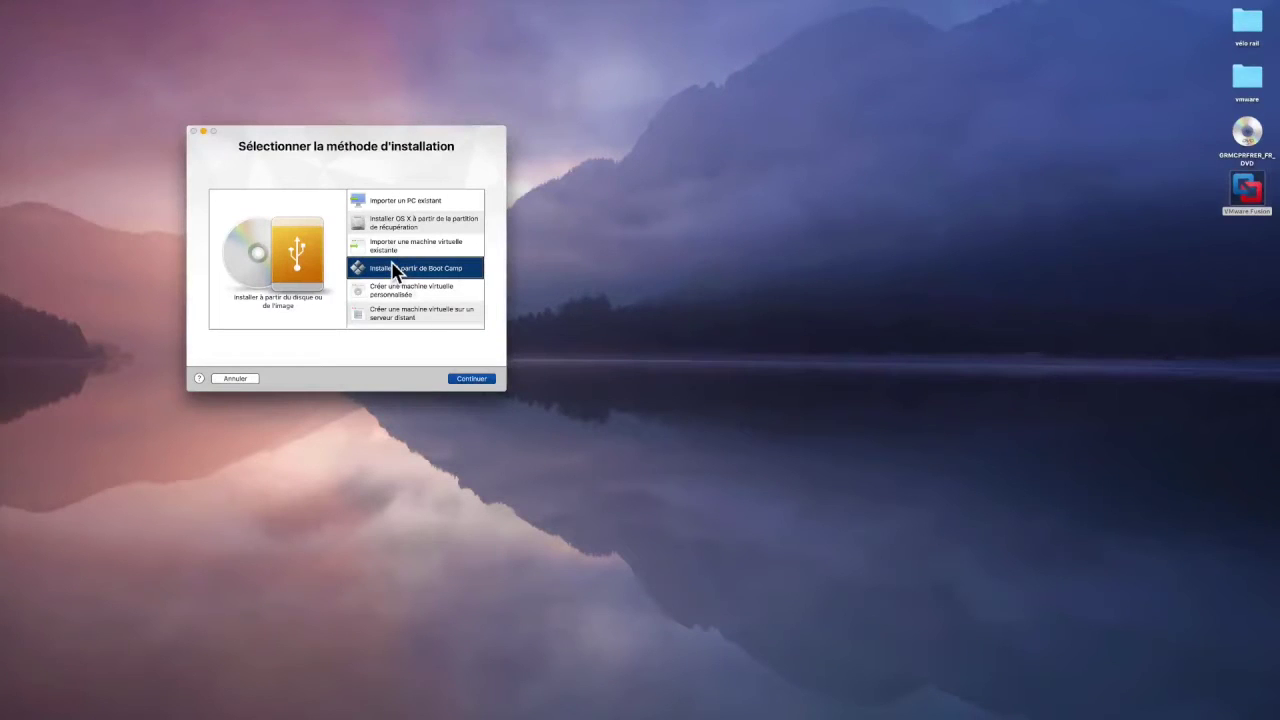
pyautogui.click(396, 290)
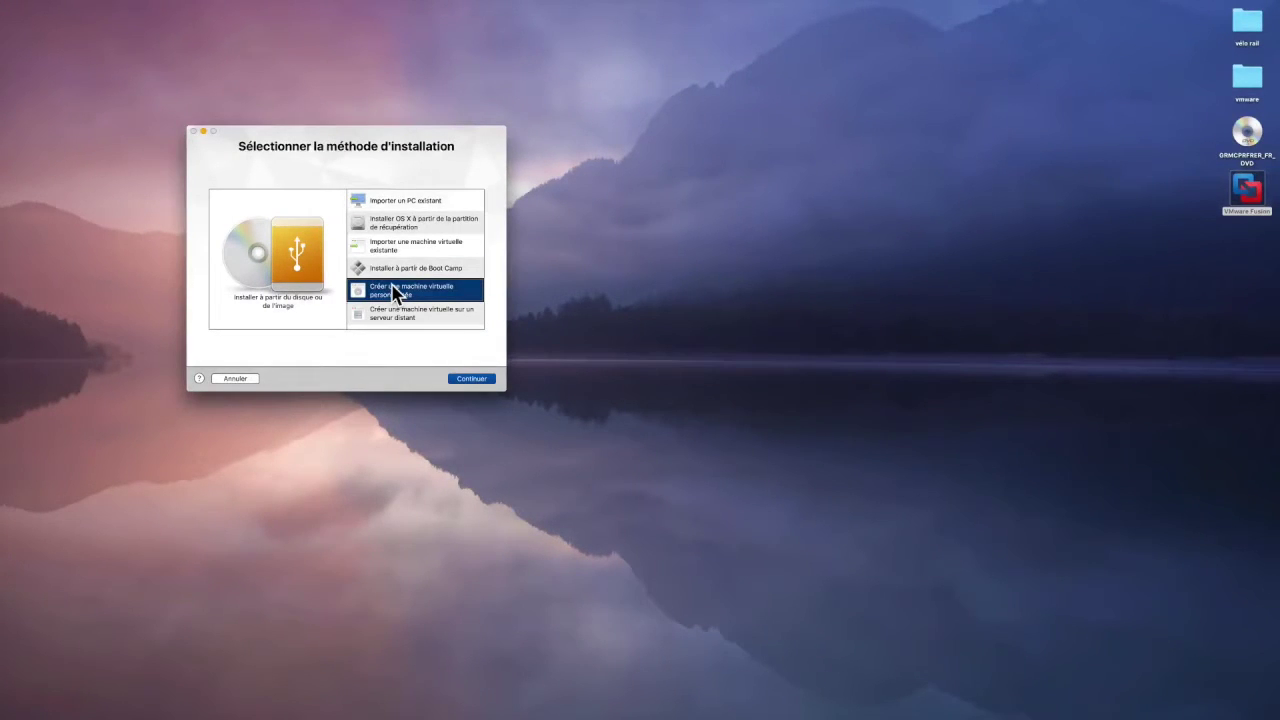
pyautogui.click(396, 314)
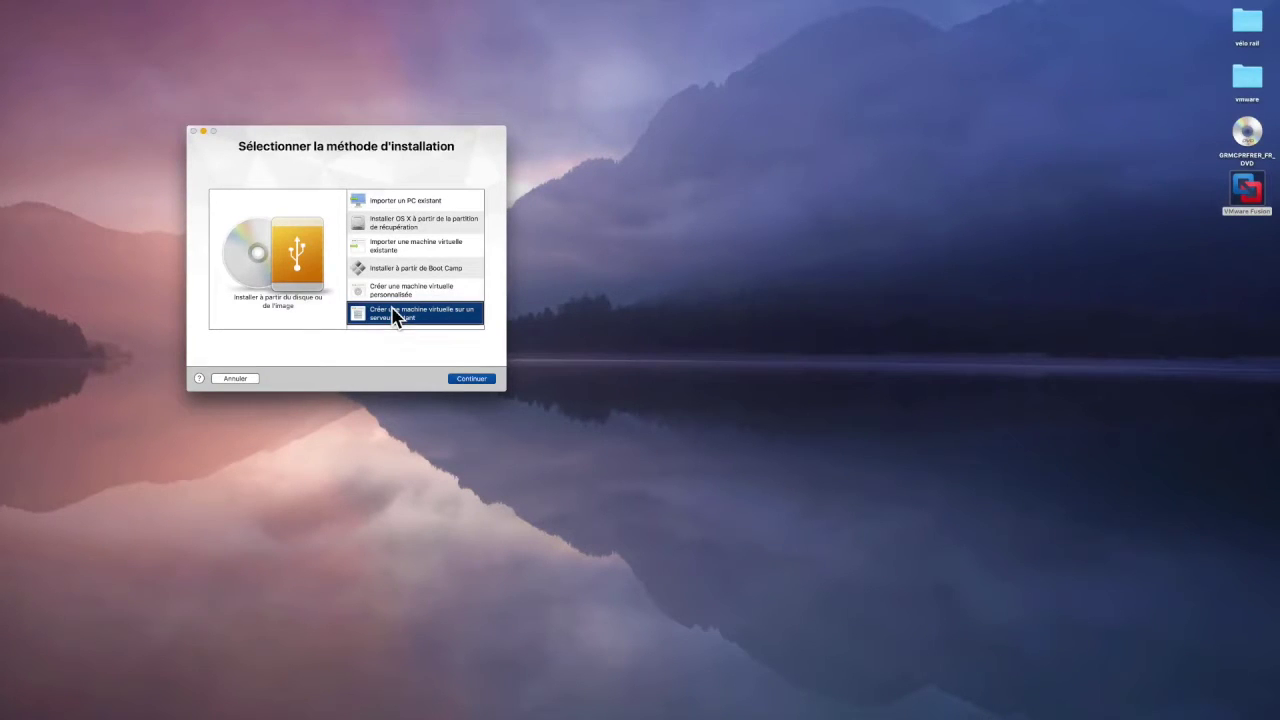
pyautogui.click(393, 316)
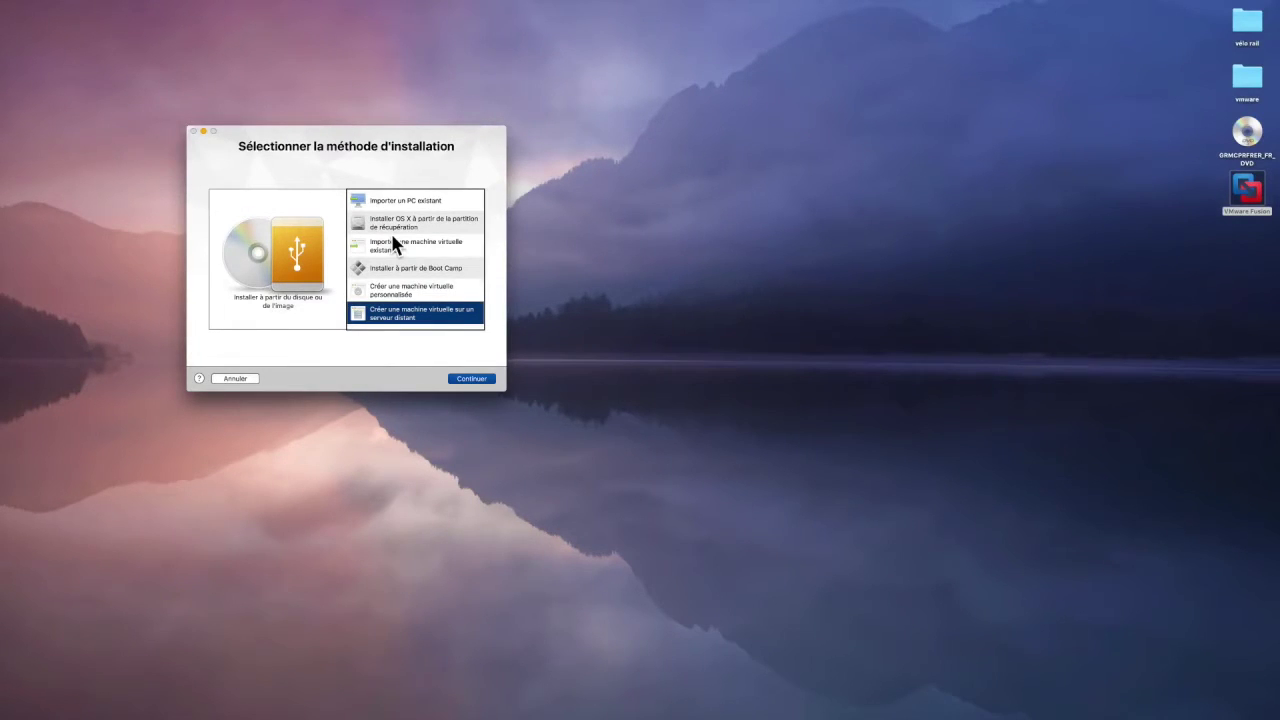
pyautogui.click(199, 379)
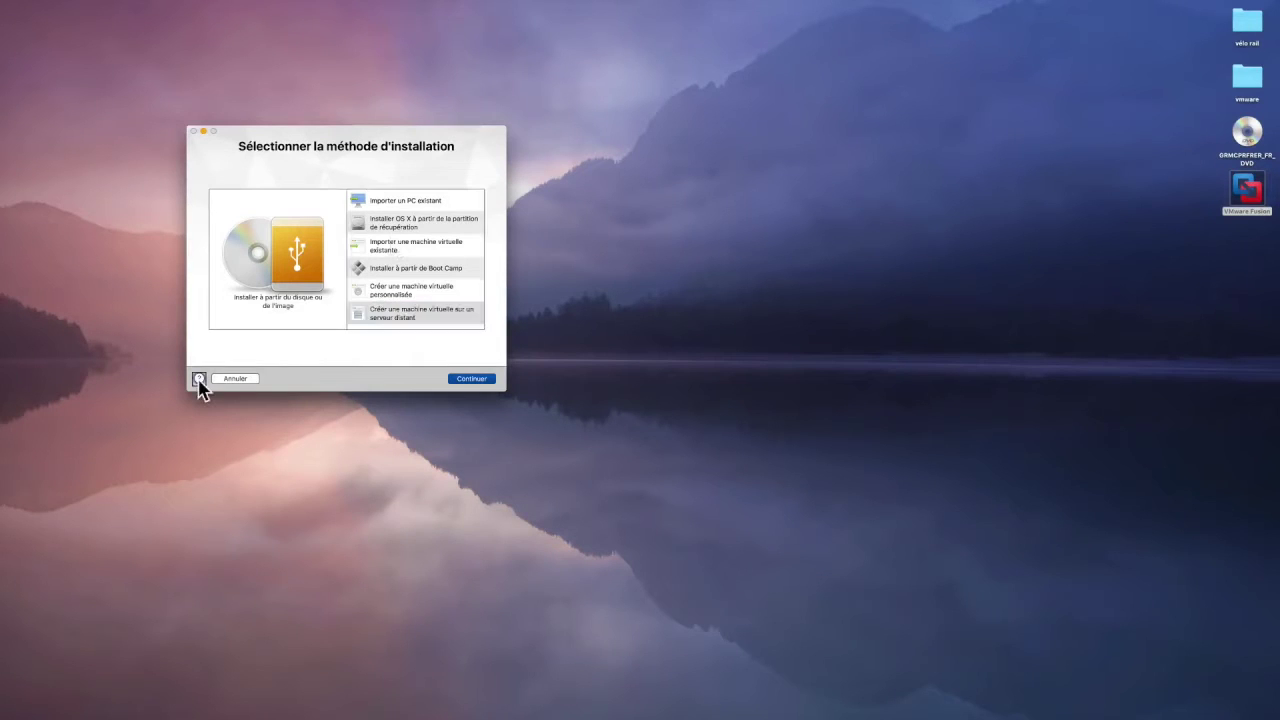
pyautogui.click(236, 380)
pyautogui.click(471, 381)
# - Choose installing from a disc or image as the installation method for the new virtual machine
pyautogui.hotkey('shift', 'Tab')
pyautogui.hotkey('shift', 'Tab')
pyautogui.hotkey('shift', 'Tab')
pyautogui.hotkey('shift', 'Tab')
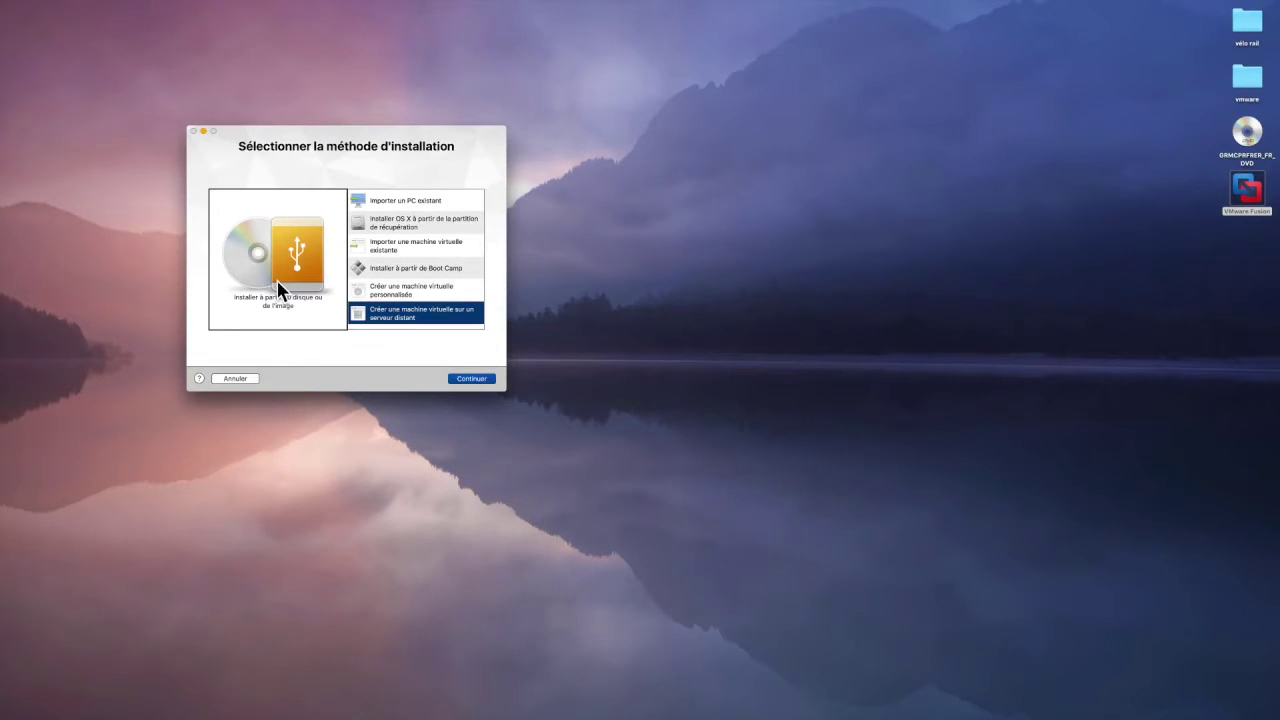
pyautogui.click(277, 287)
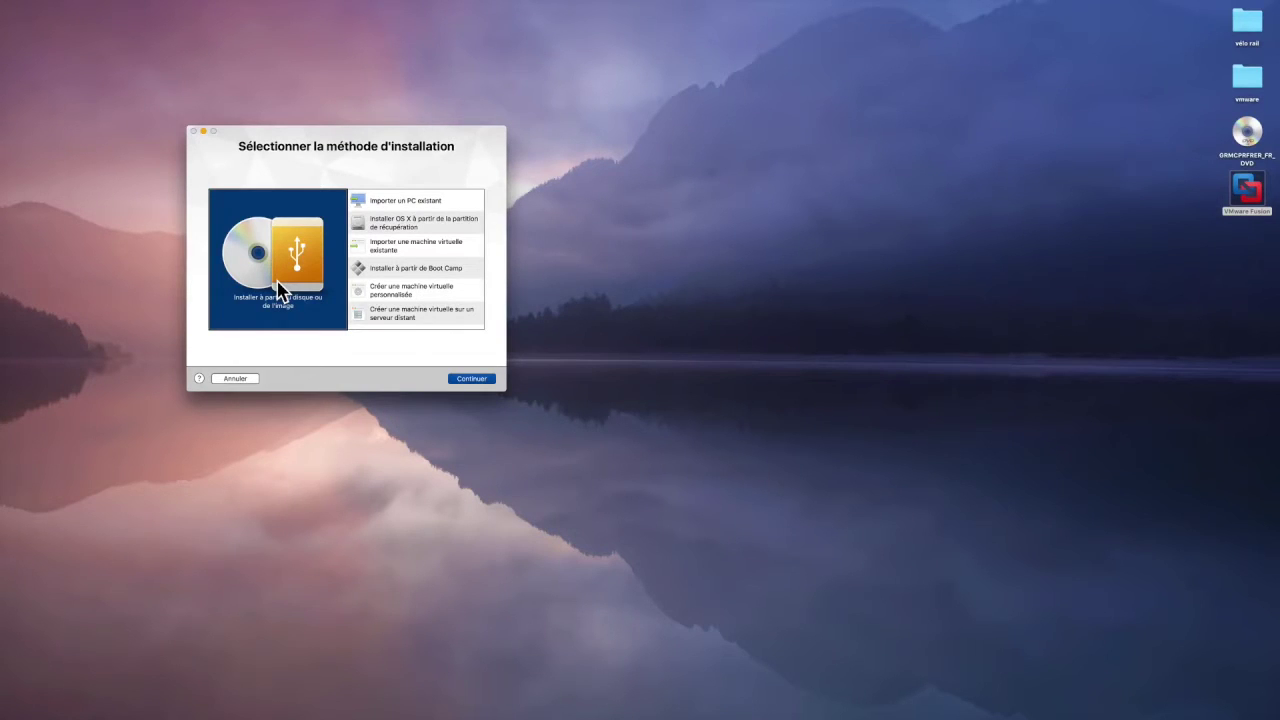
pyautogui.doubleClick(281, 290)
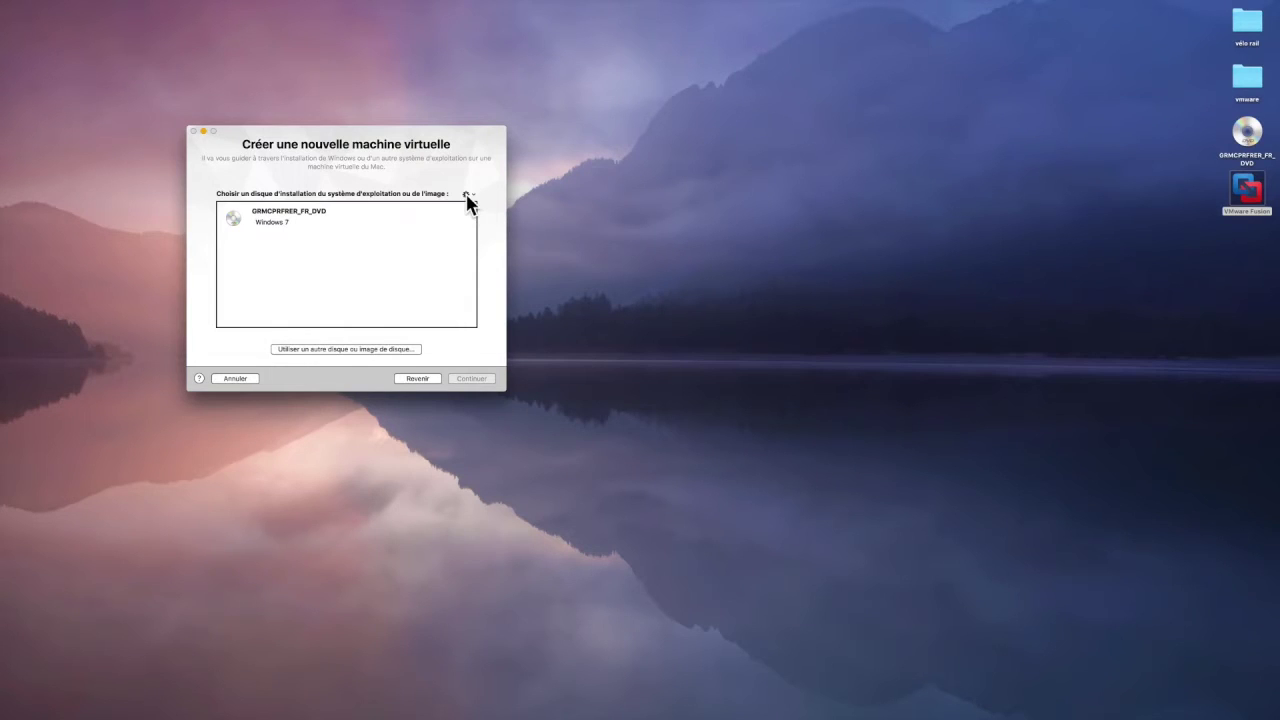
# - Use the GRMCPRFRER_FR_DVD Windows 7 disc as the installation source and continue to the Easy Install settings
pyautogui.click(305, 218)
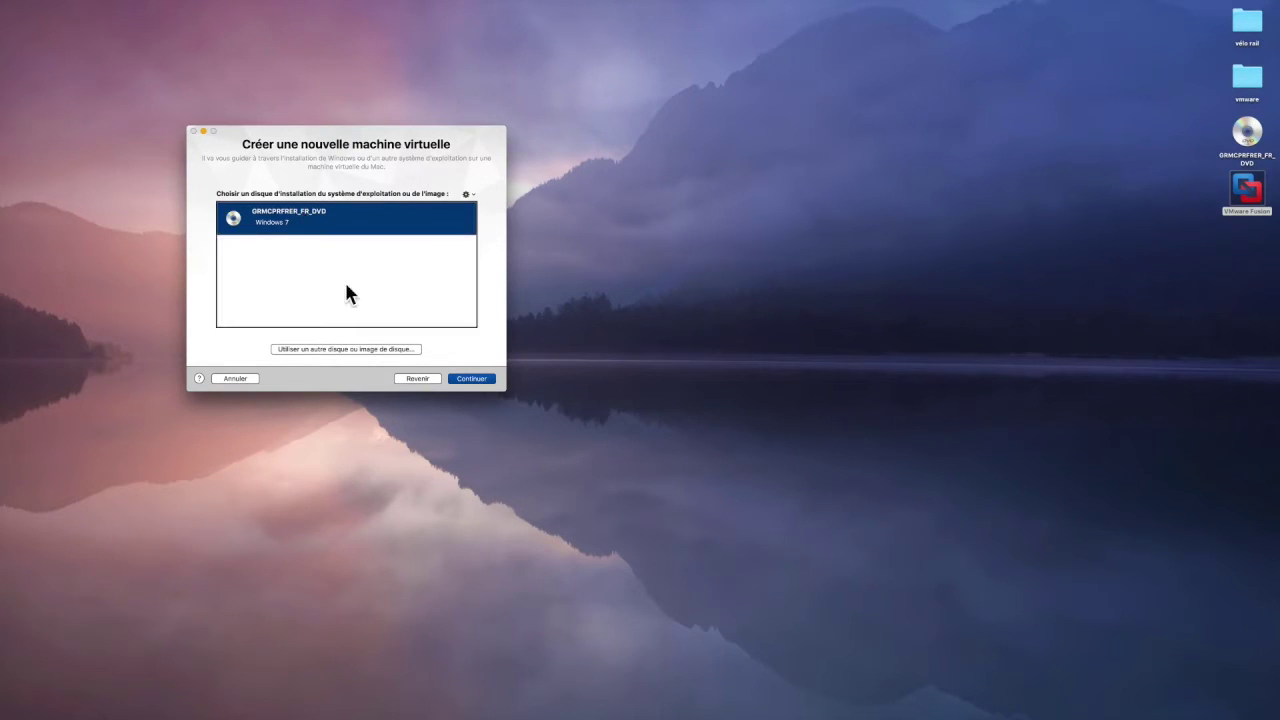
pyautogui.click(347, 352)
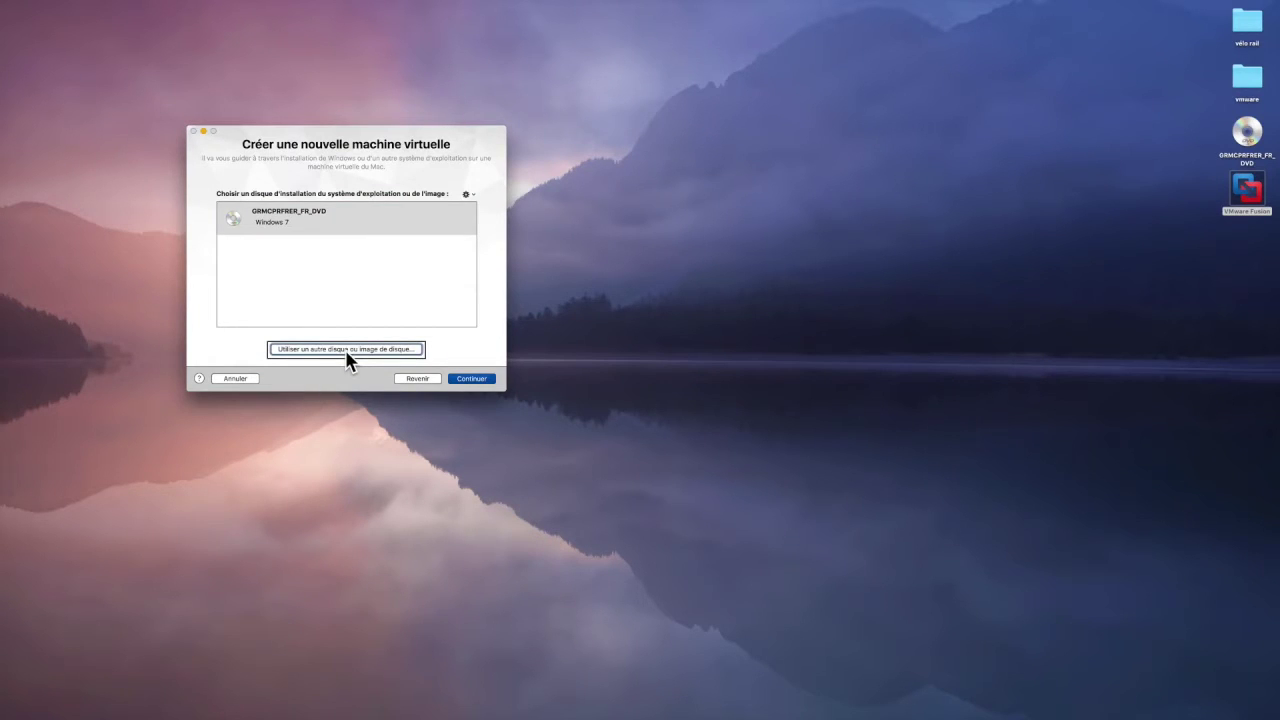
pyautogui.click(199, 380)
pyautogui.click(236, 380)
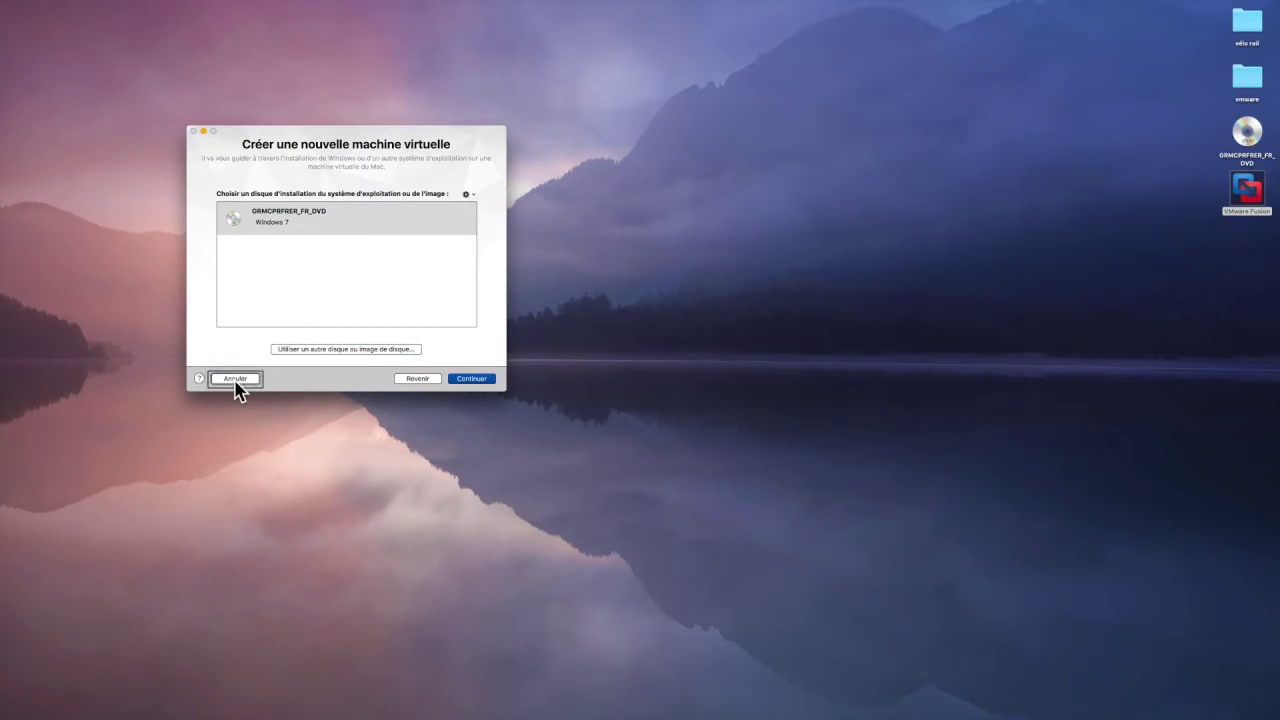
pyautogui.click(471, 380)
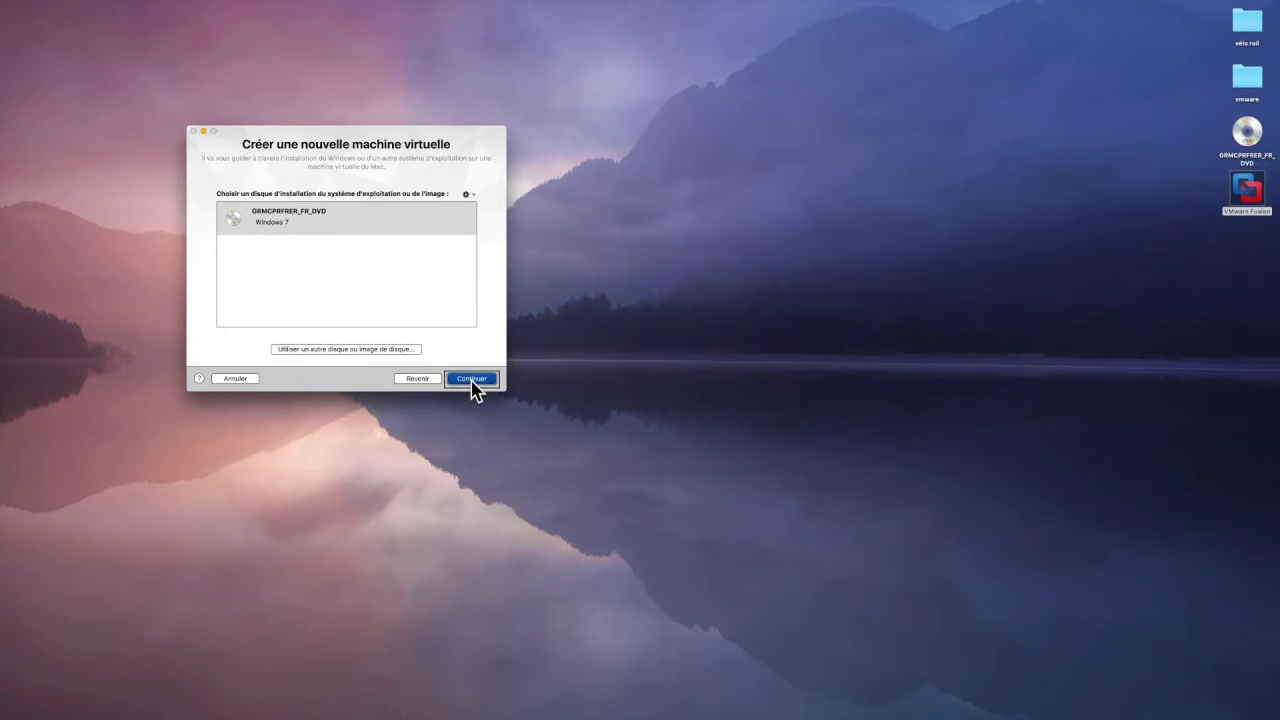
pyautogui.click(471, 379)
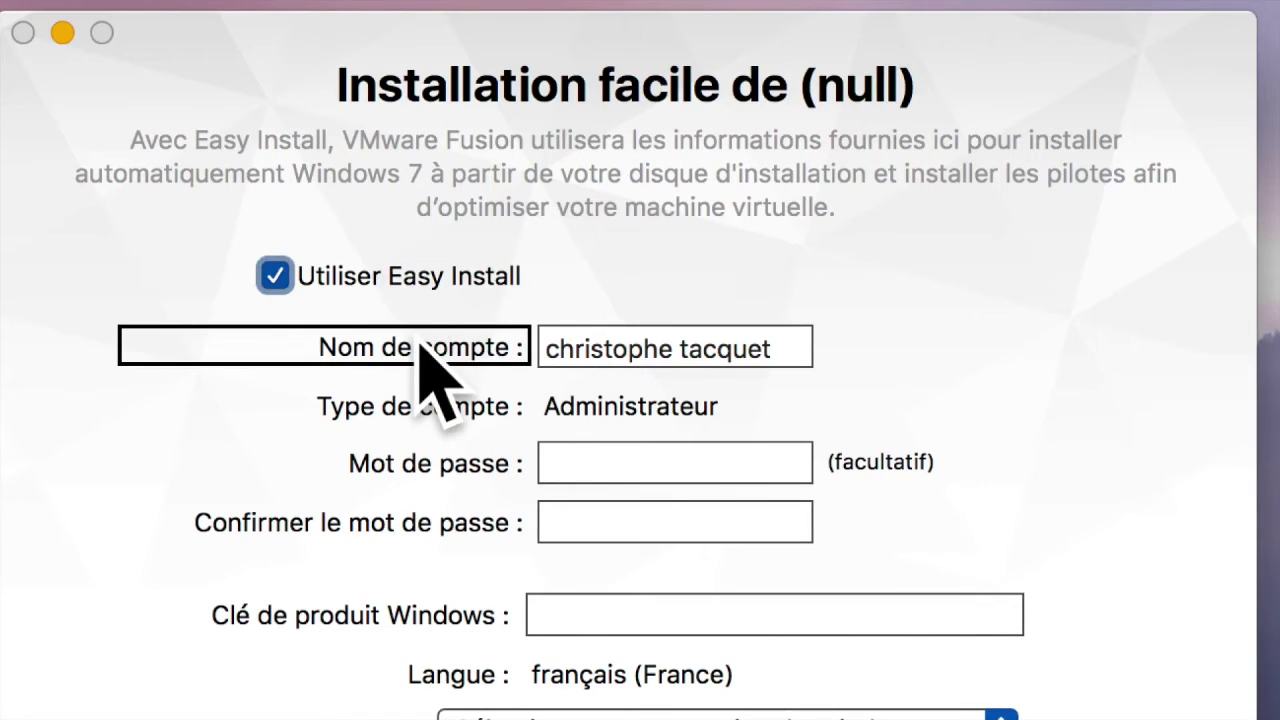
# - Choose Windows 7 Professional as the Easy Install version, leaving the password and product key fields empty
pyautogui.click(660, 348)
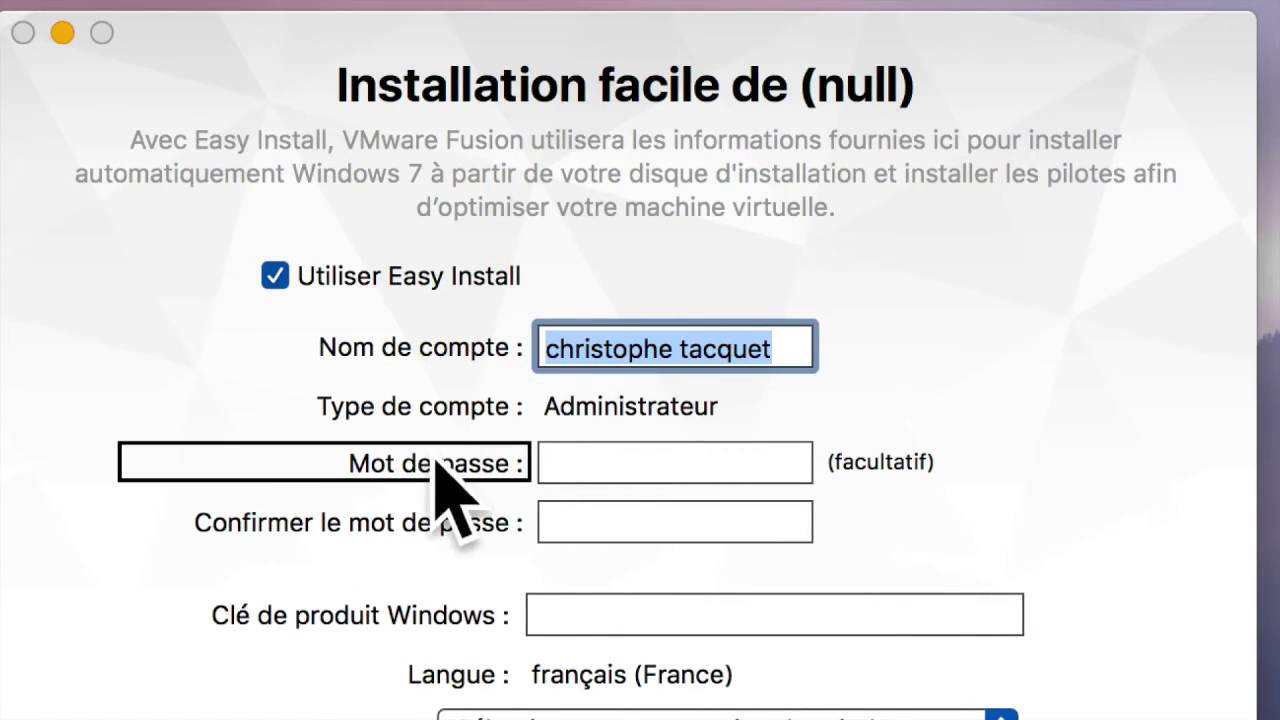
pyautogui.click(676, 462)
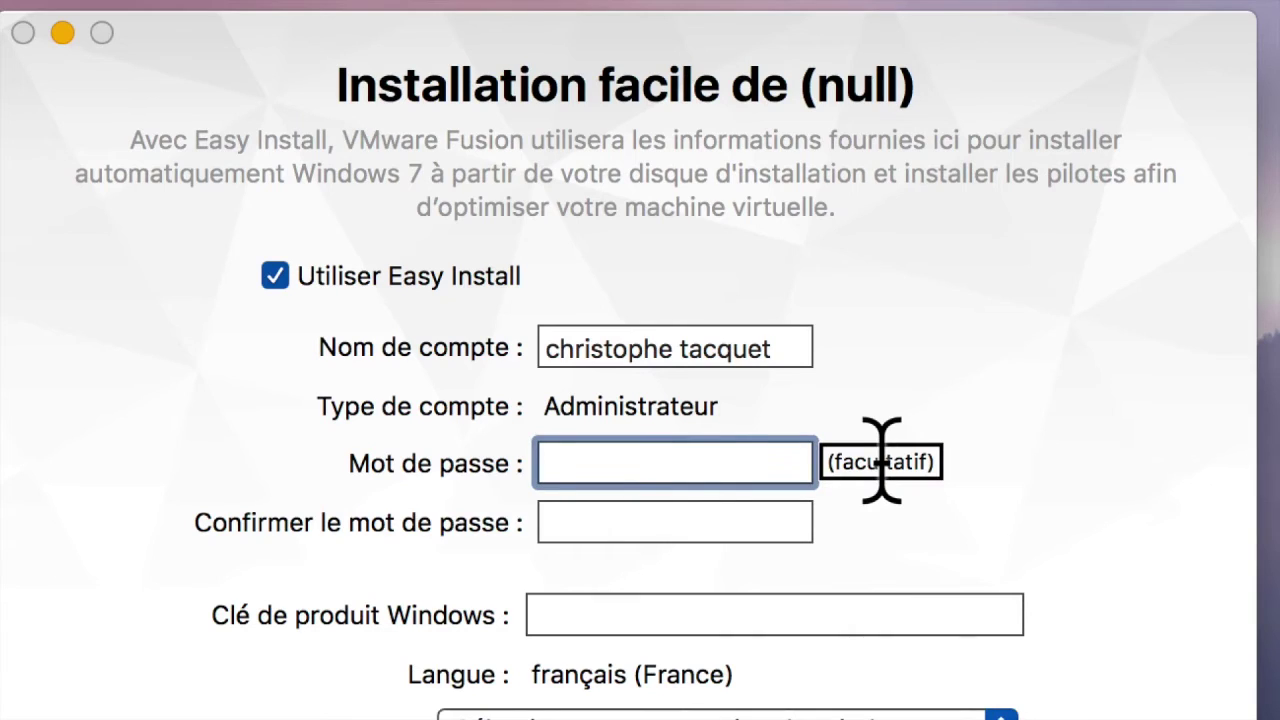
pyautogui.click(672, 522)
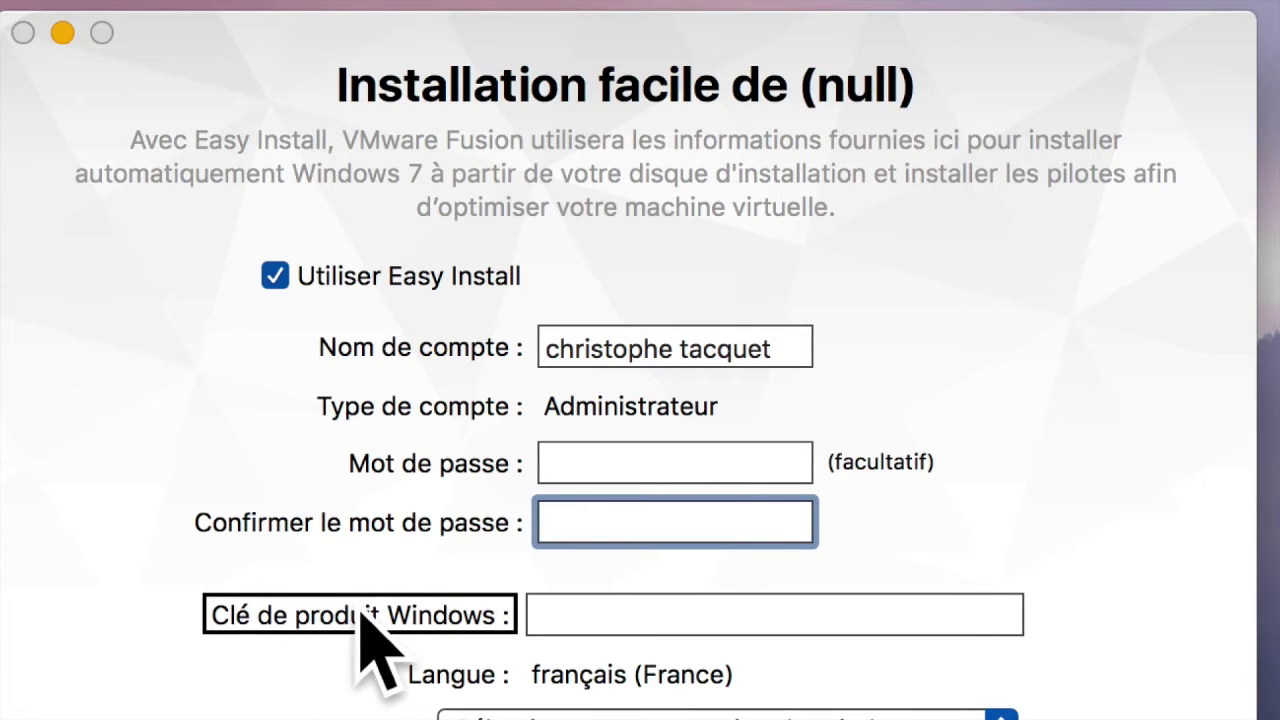
pyautogui.click(771, 616)
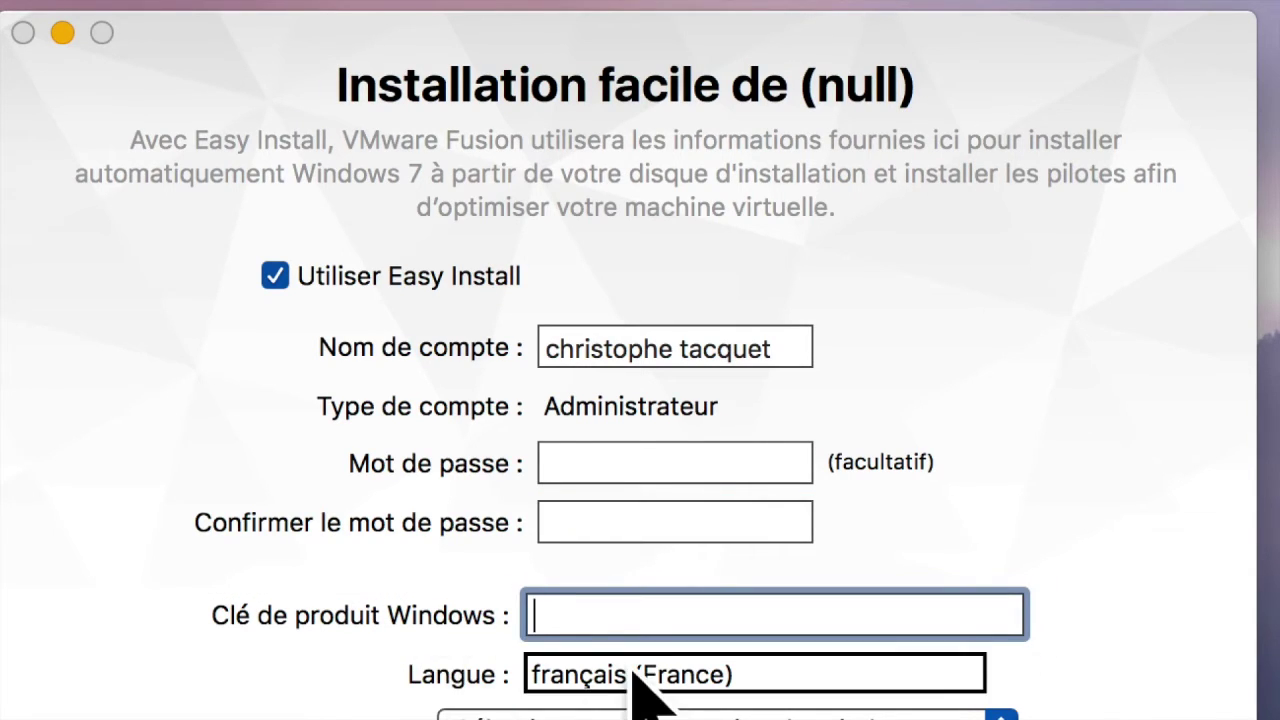
pyautogui.click(640, 714)
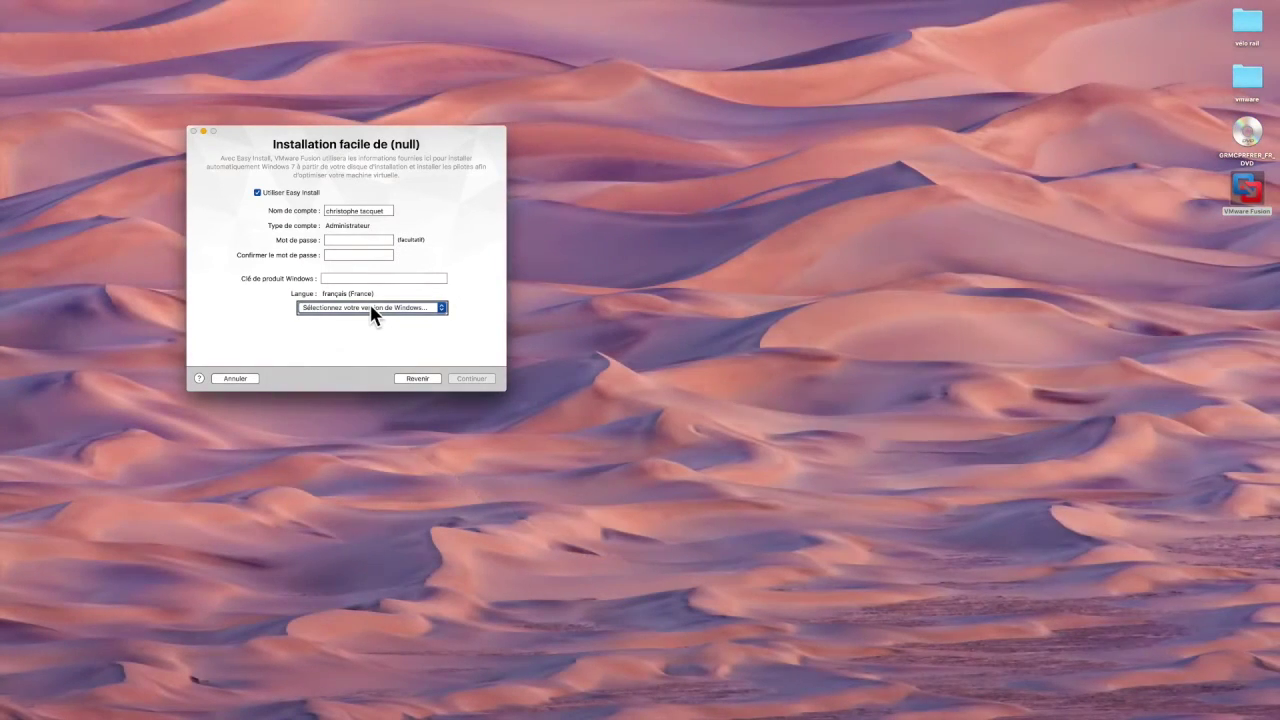
pyautogui.click(372, 312)
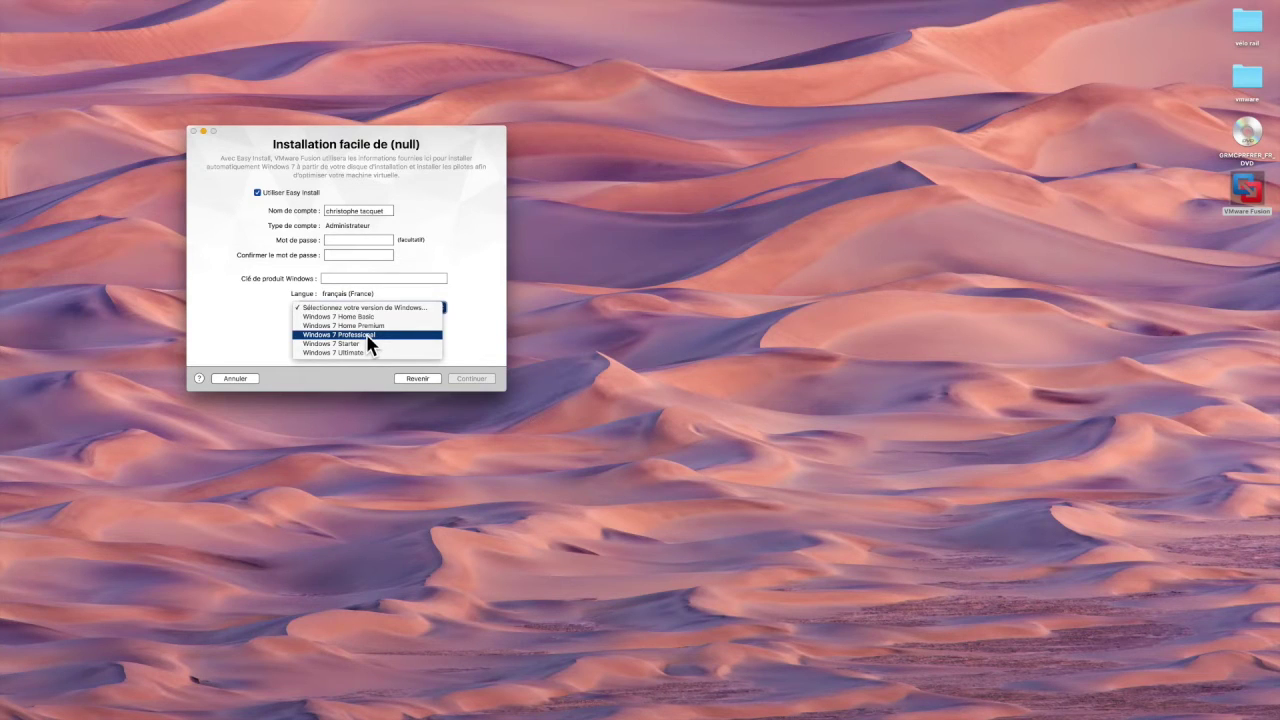
pyautogui.click(366, 334)
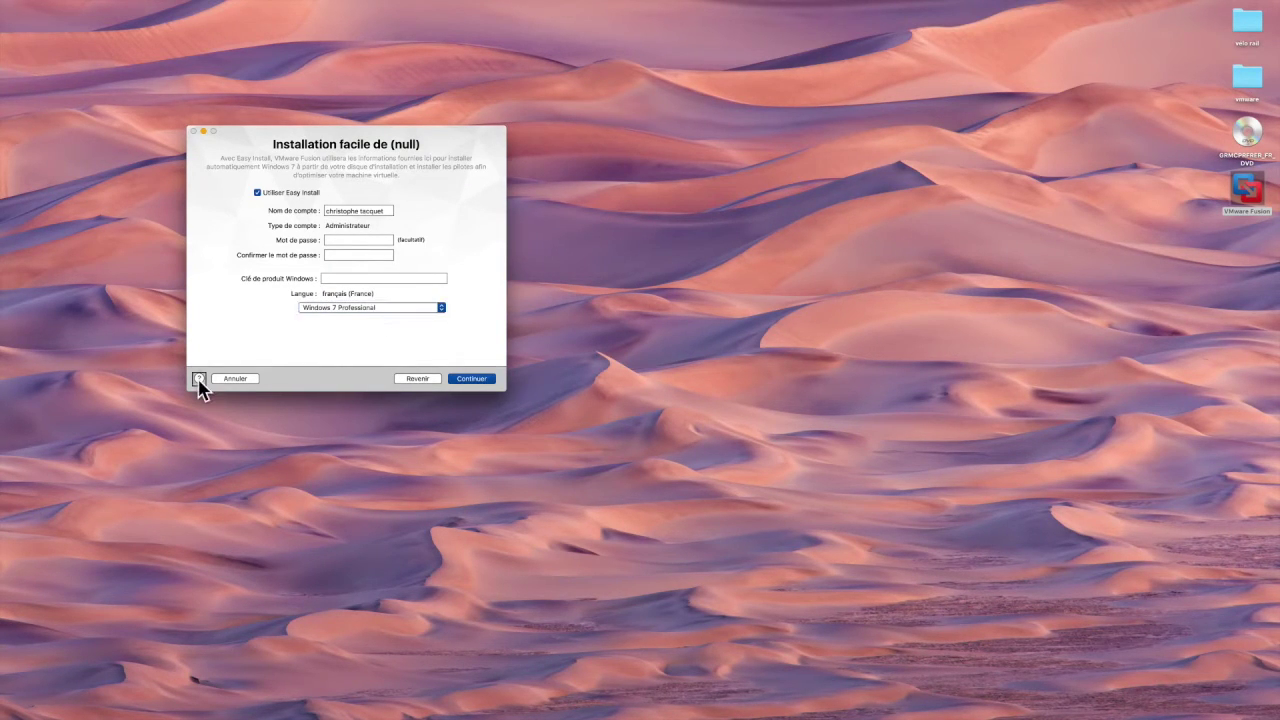
# - Proceed past the Easy Install settings without entering a Windows product key
pyautogui.click(236, 381)
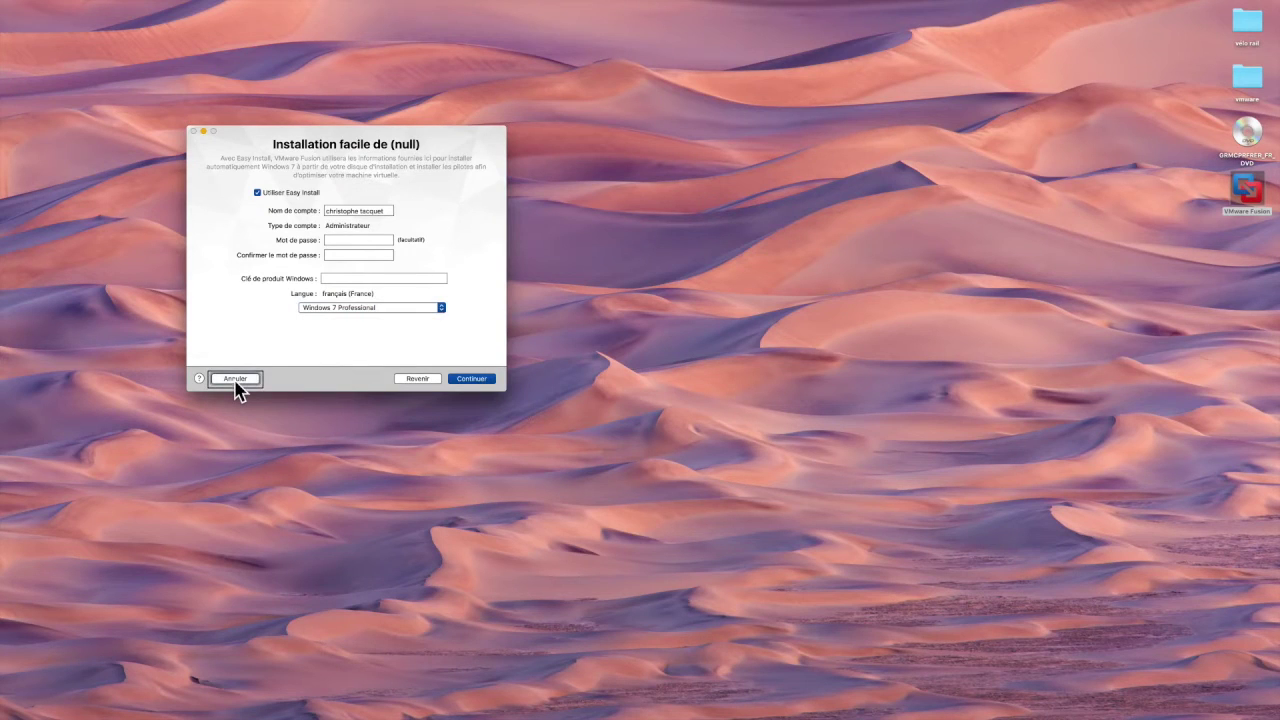
pyautogui.click(472, 384)
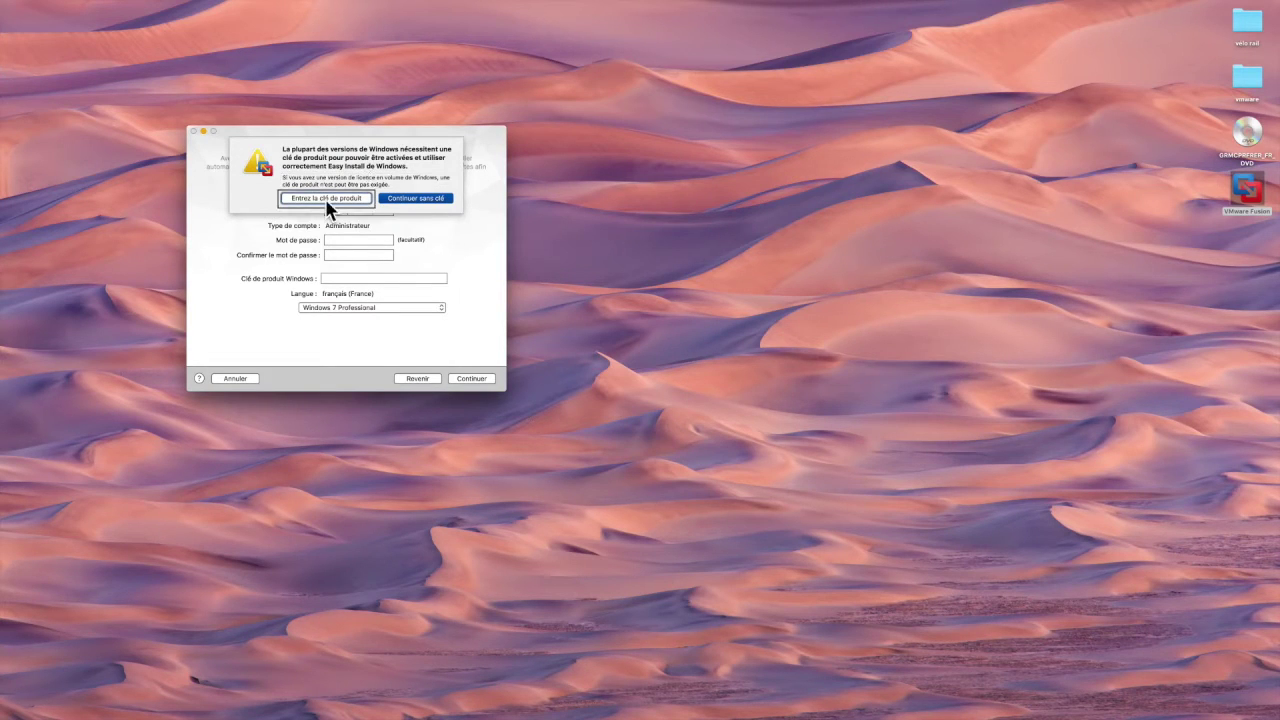
pyautogui.click(417, 199)
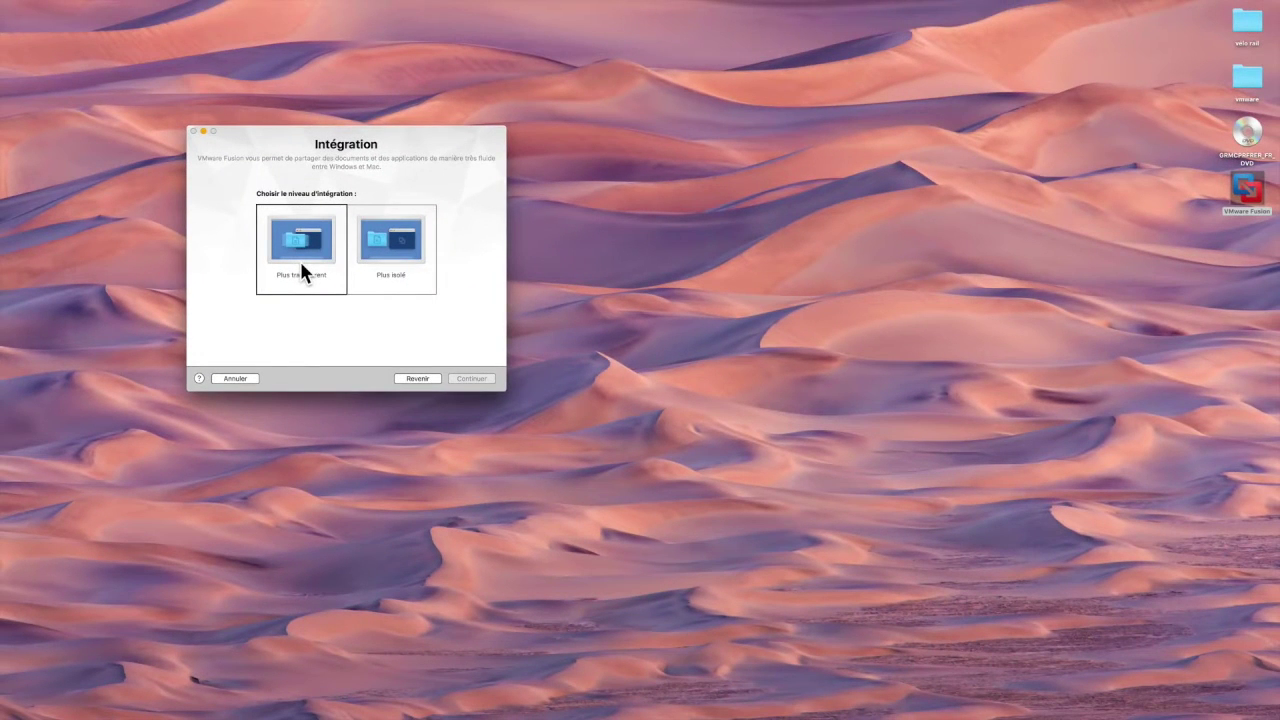
# - Set the integration level between Windows and the Mac to Plus transparent and continue to the summary
pyautogui.press('Right')
pyautogui.click(300, 261)
pyautogui.click(300, 261)
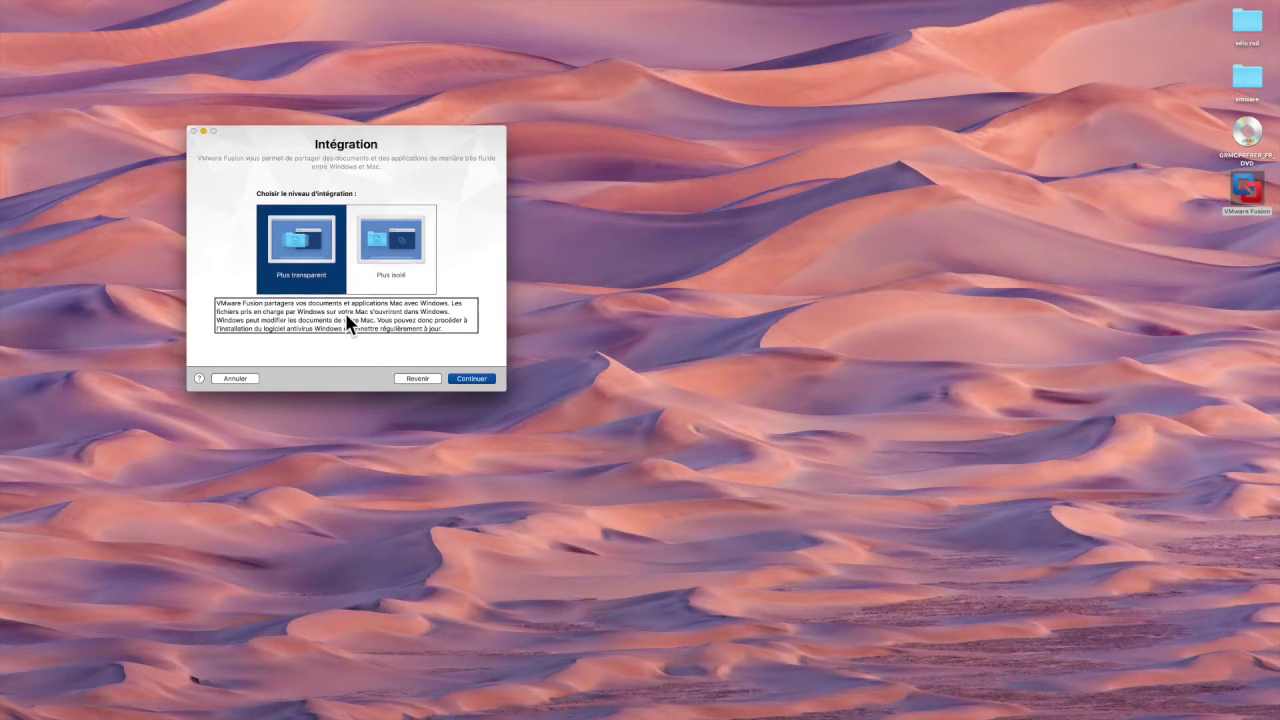
pyautogui.click(236, 380)
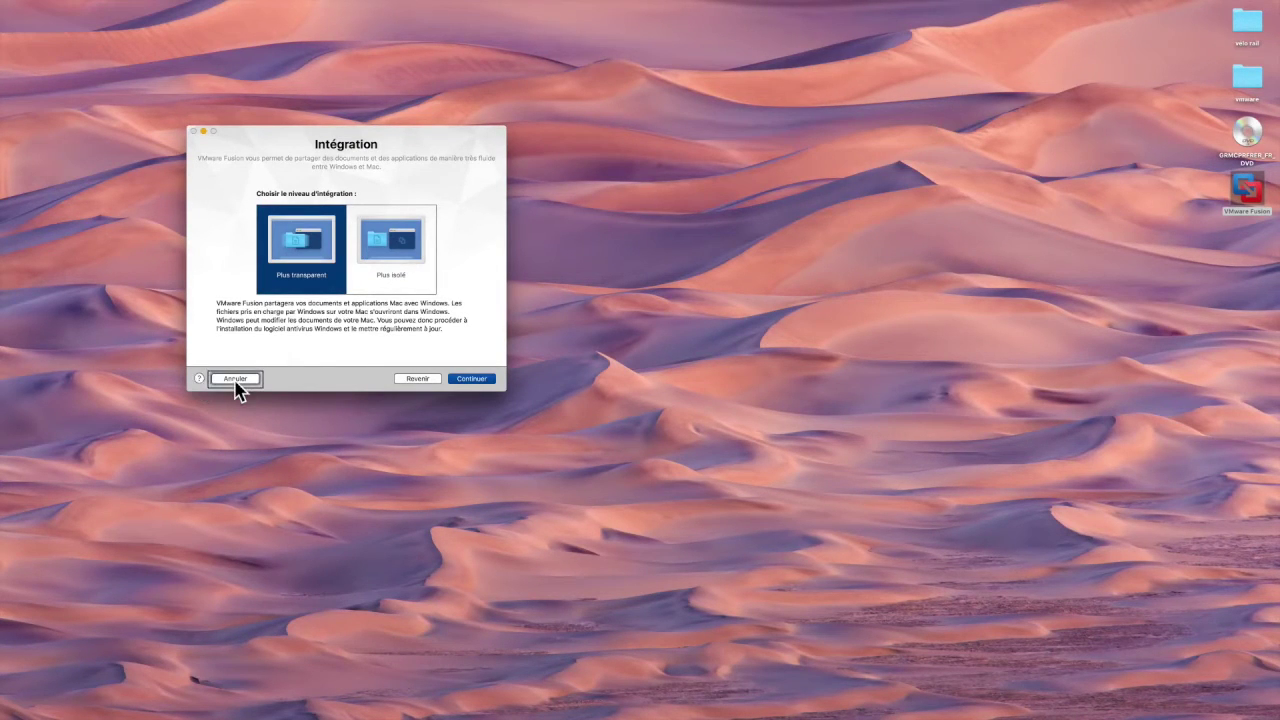
pyautogui.click(472, 379)
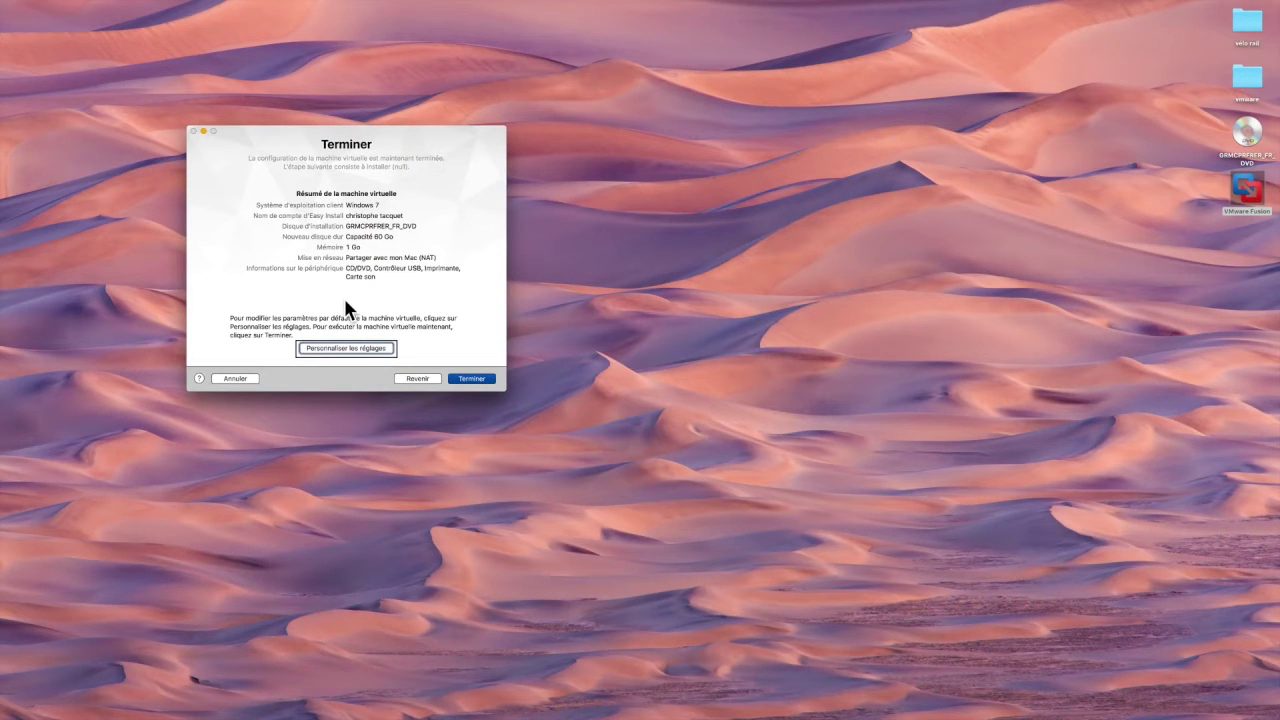
# - Finish the configuration and save the virtual machine as Windows 7 in the Machines virtuelles folder, without tags
pyautogui.click(472, 380)
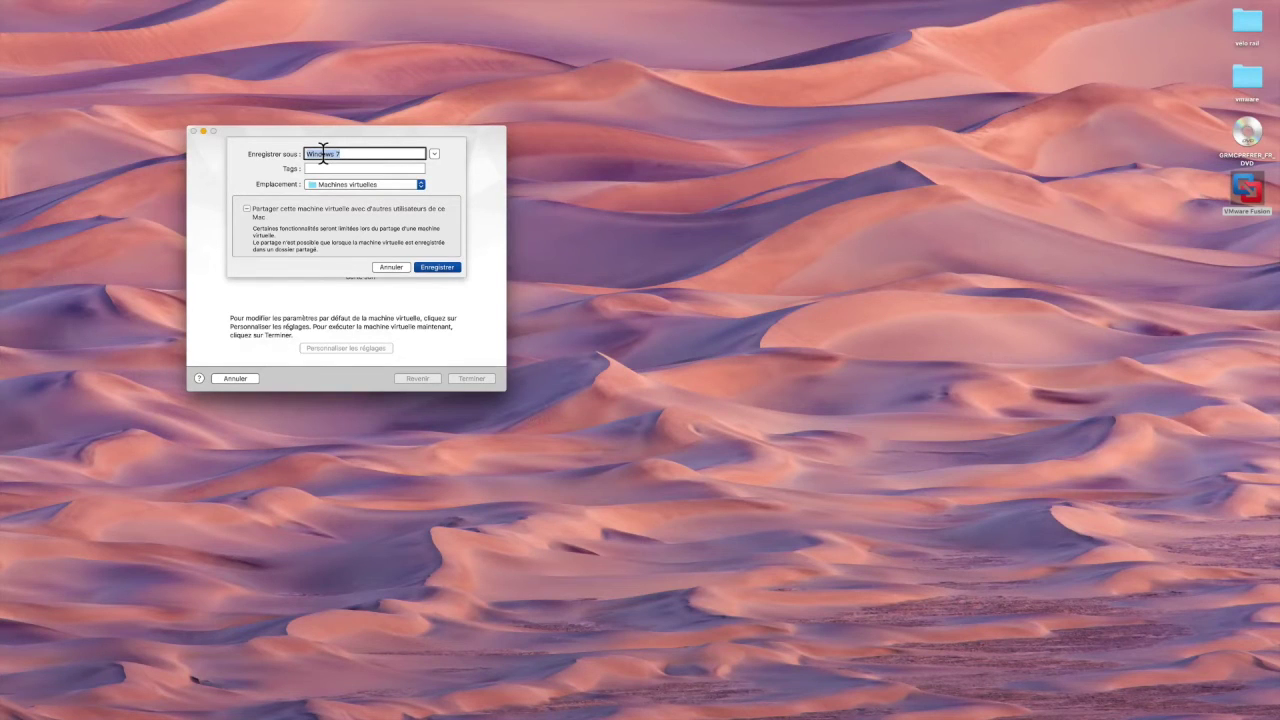
pyautogui.click(434, 154)
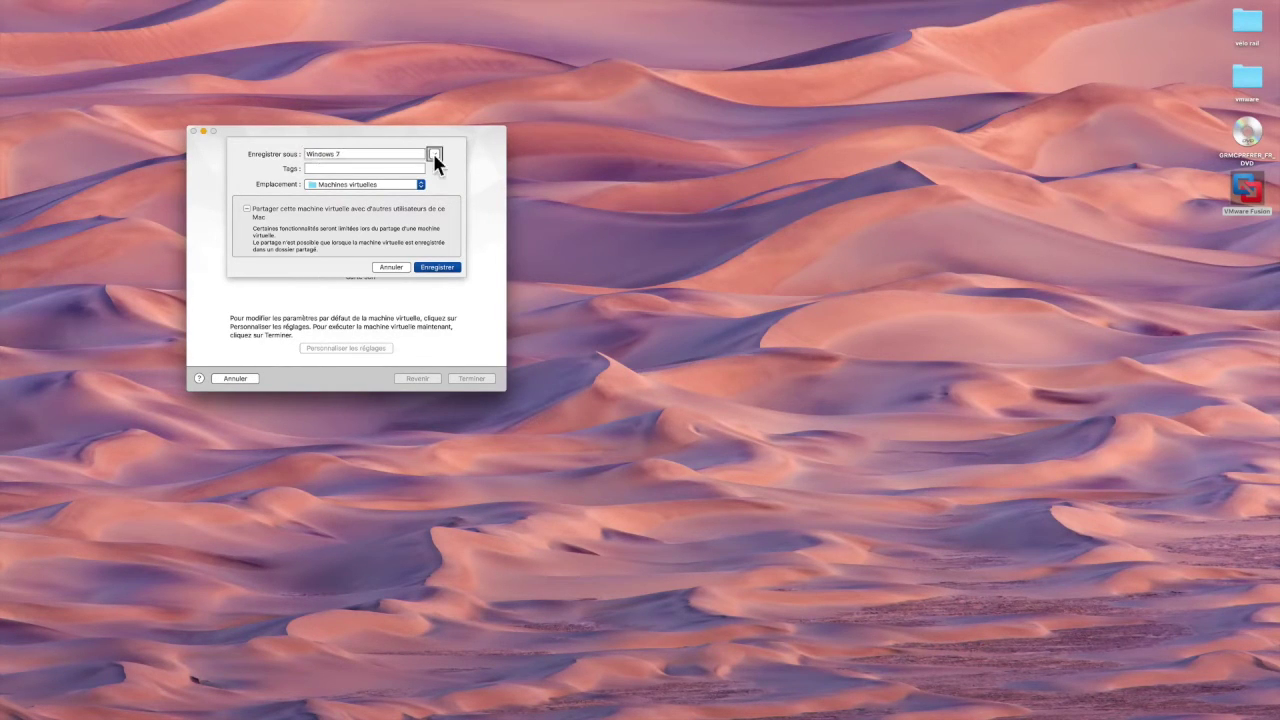
pyautogui.click(365, 170)
pyautogui.press('Tab')
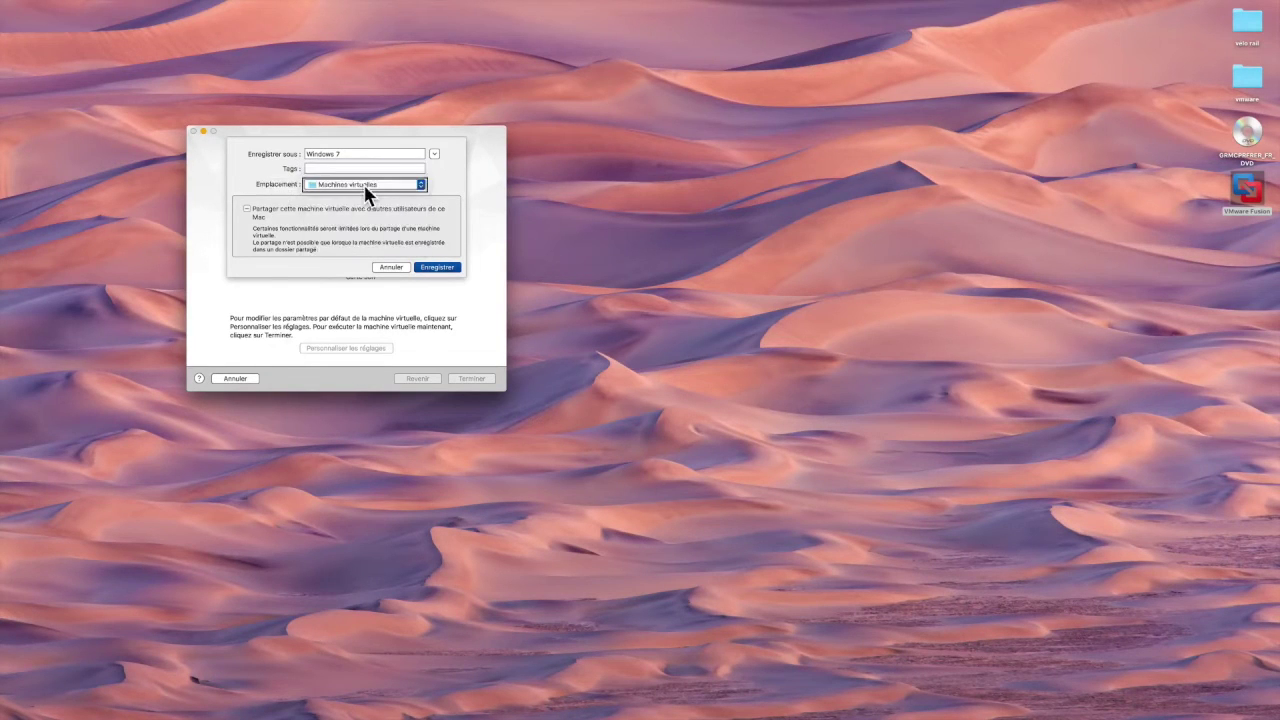
pyautogui.press('Tab')
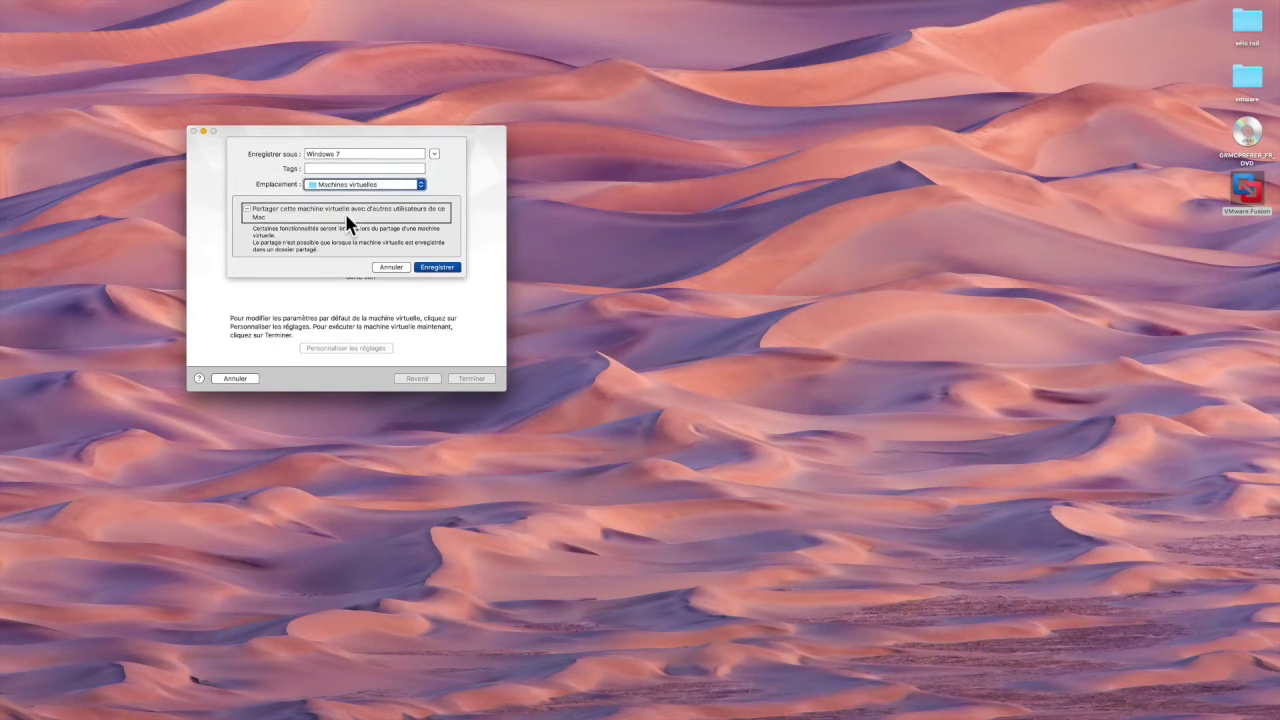
pyautogui.press('Tab')
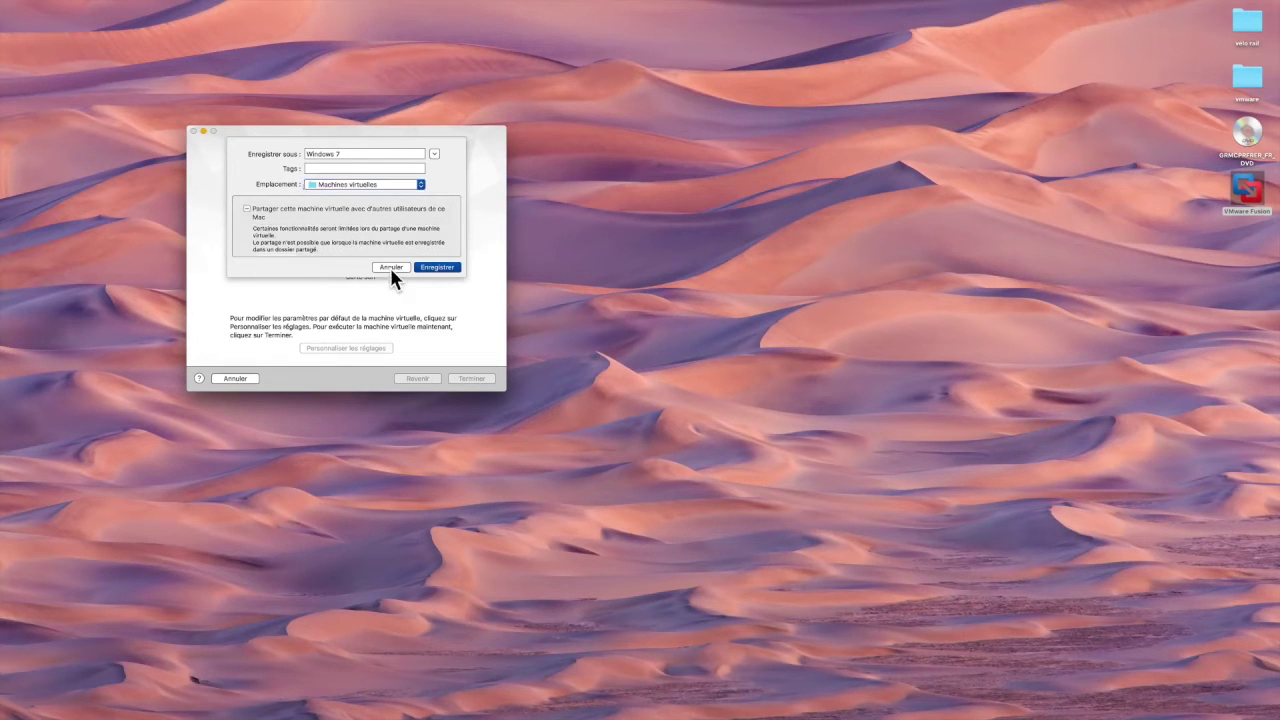
pyautogui.click(437, 268)
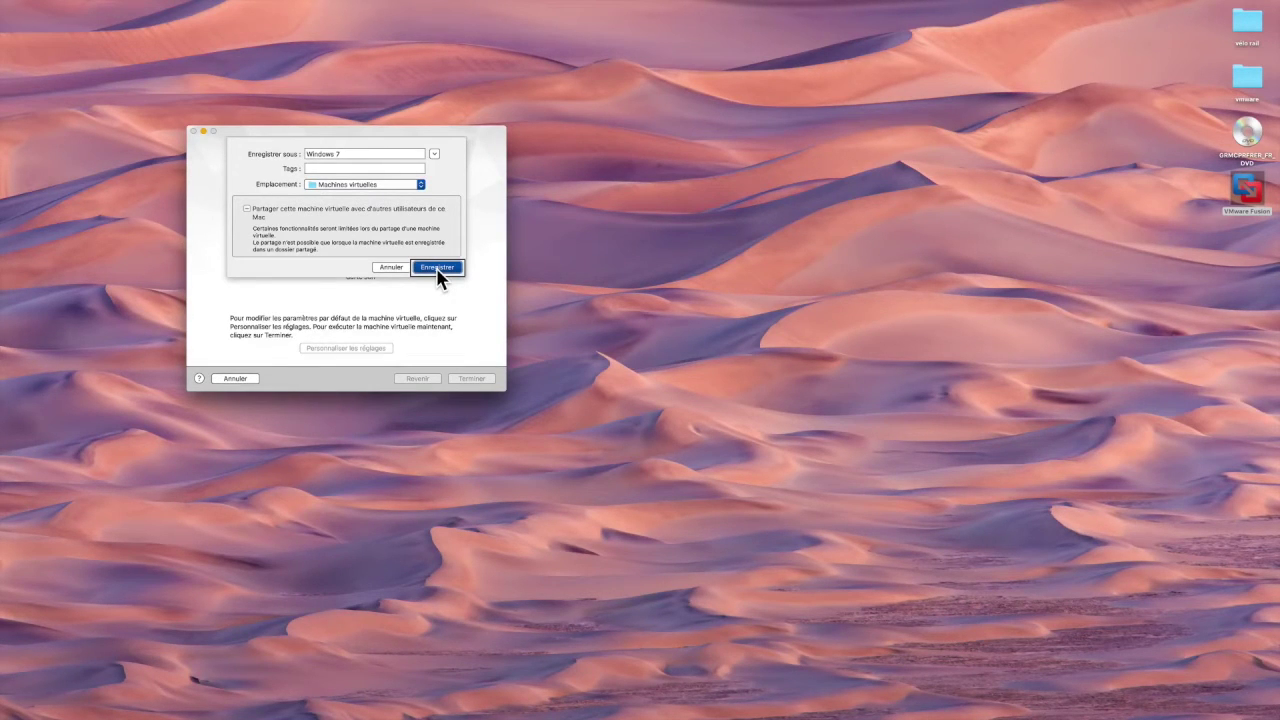
# - Confirm saving the virtual machine and start Windows 7 to run its automatic installation
pyautogui.press('Return')
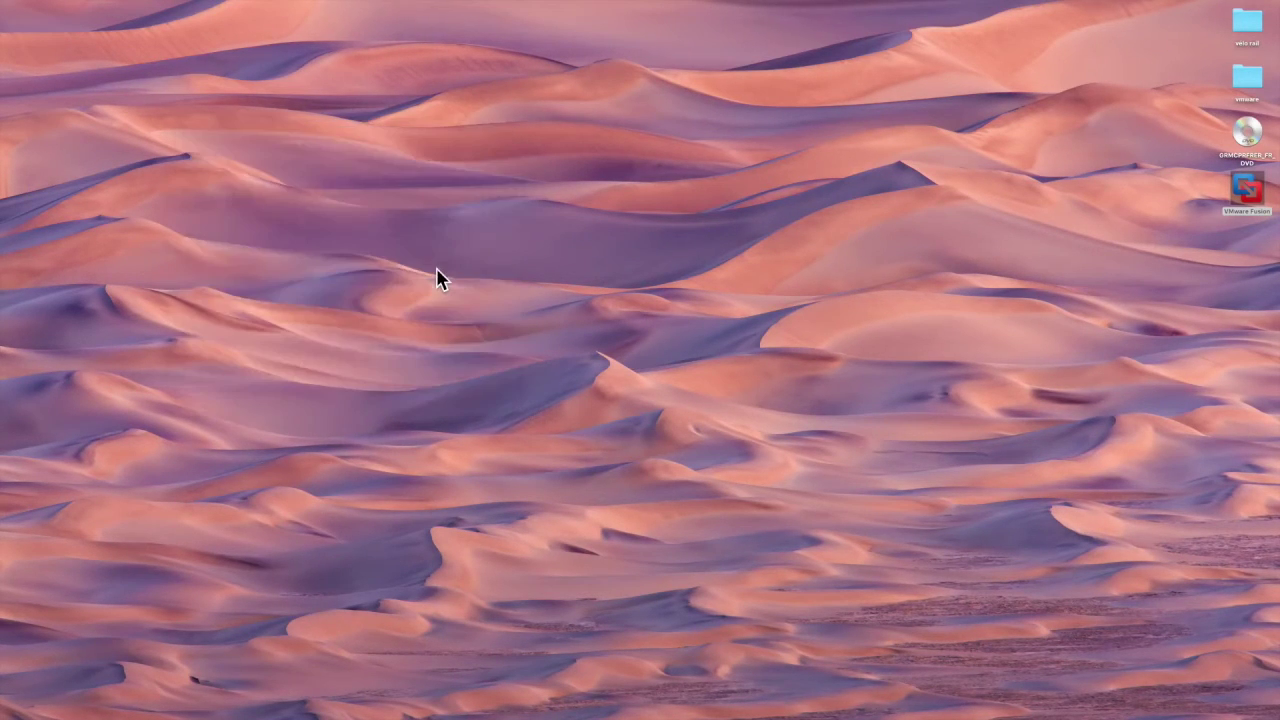
pyautogui.click(152, 83)
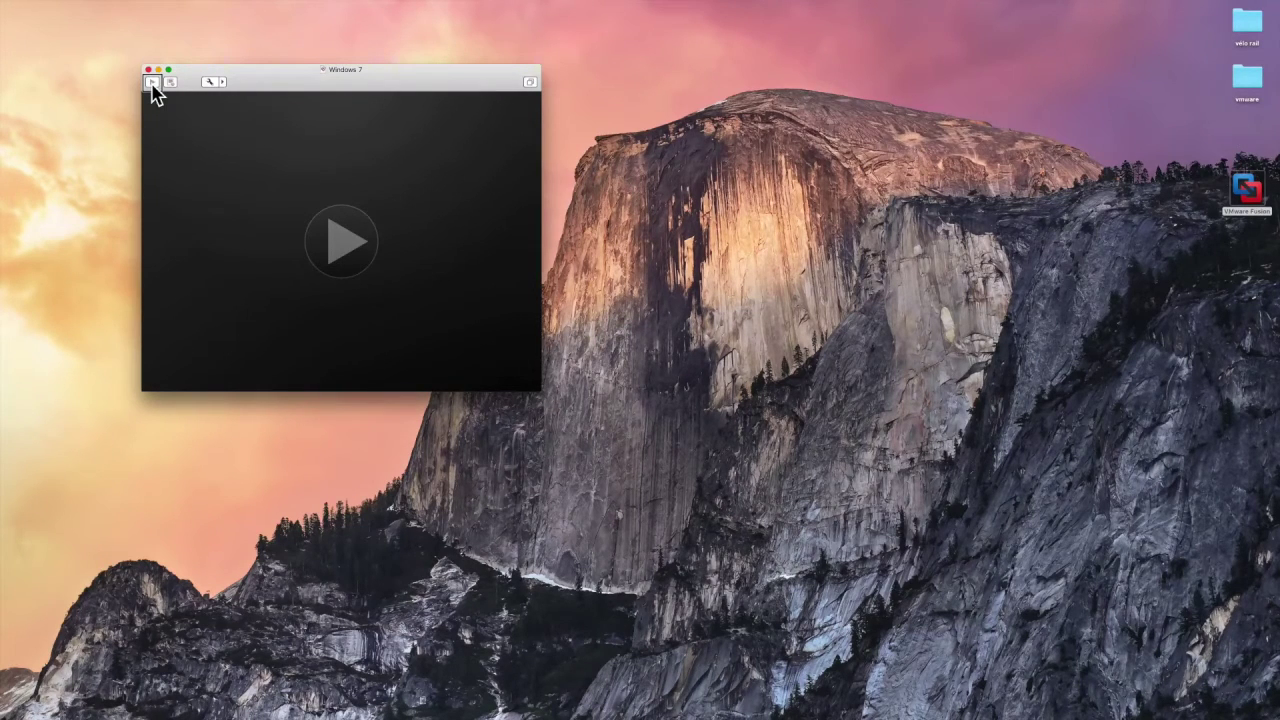
pyautogui.click(152, 84)
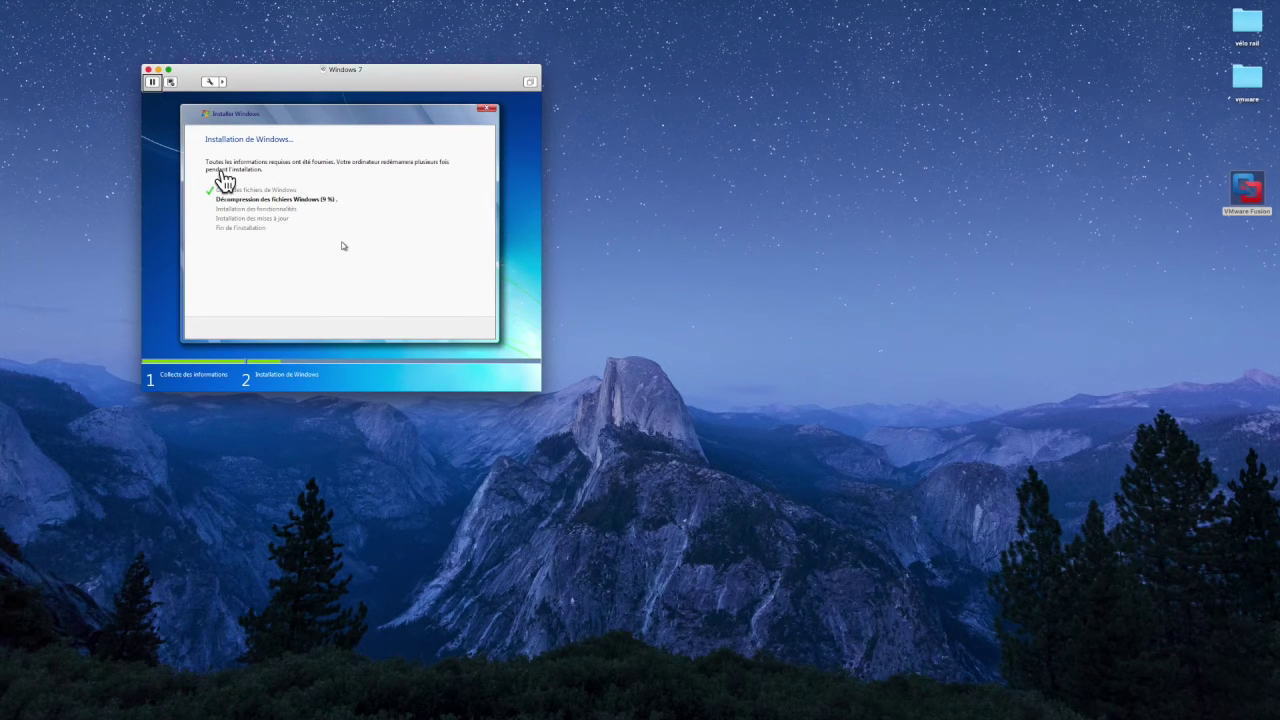
# - Switch the Windows 7 virtual machine to full screen and raise the sound volume
pyautogui.press('ctrl+super+f')
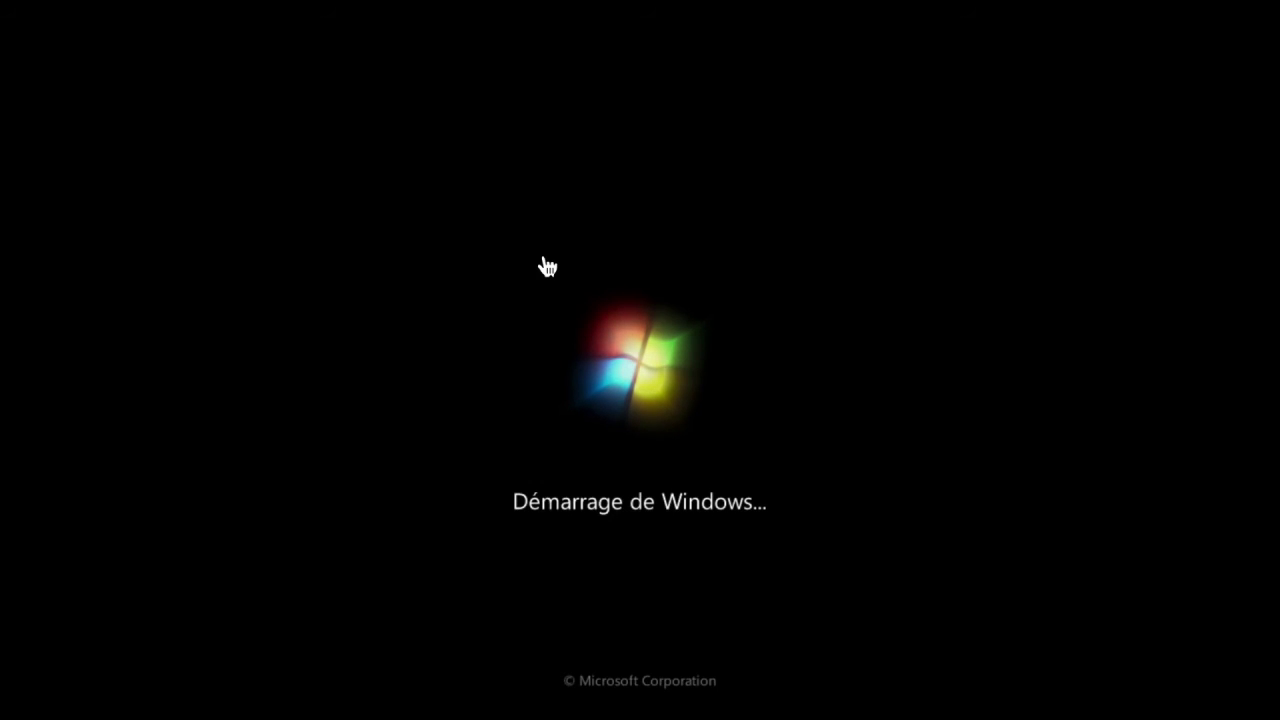
pyautogui.press('XF86AudioRaiseVolume')
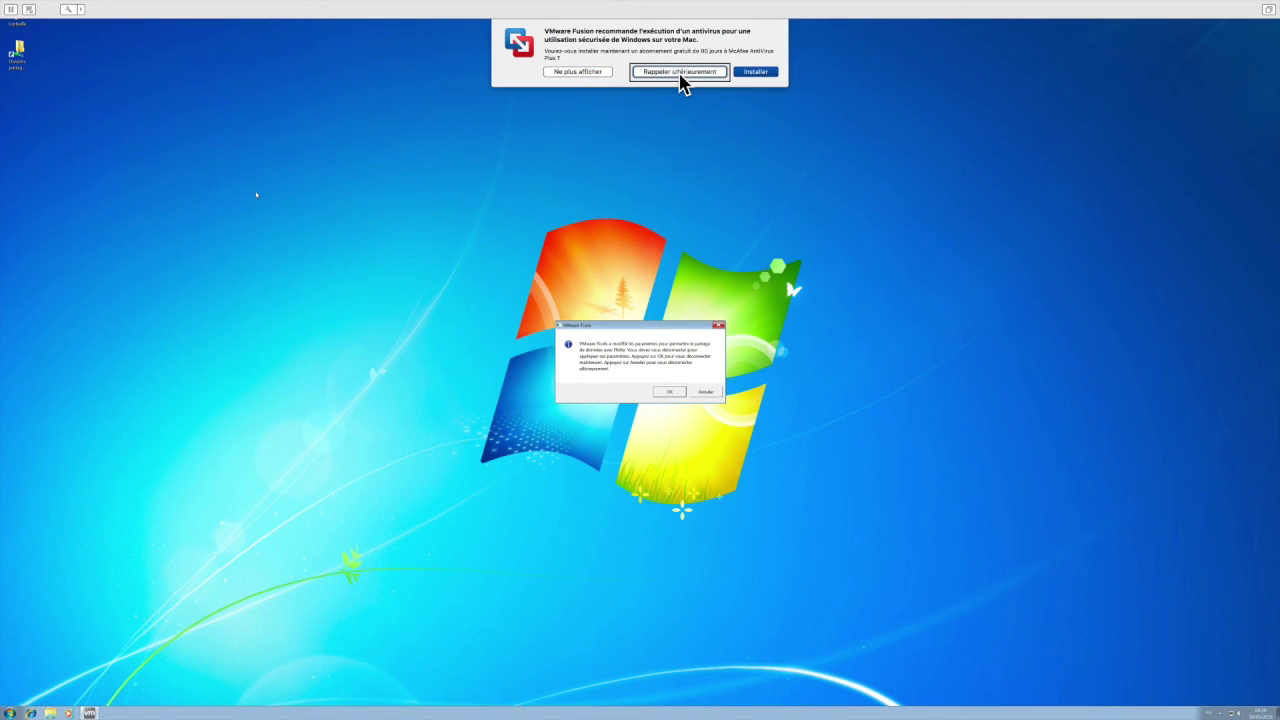
# - Postpone the McAfee AntiVirus Plus installation offer by choosing to be reminded later
pyautogui.click(679, 73)
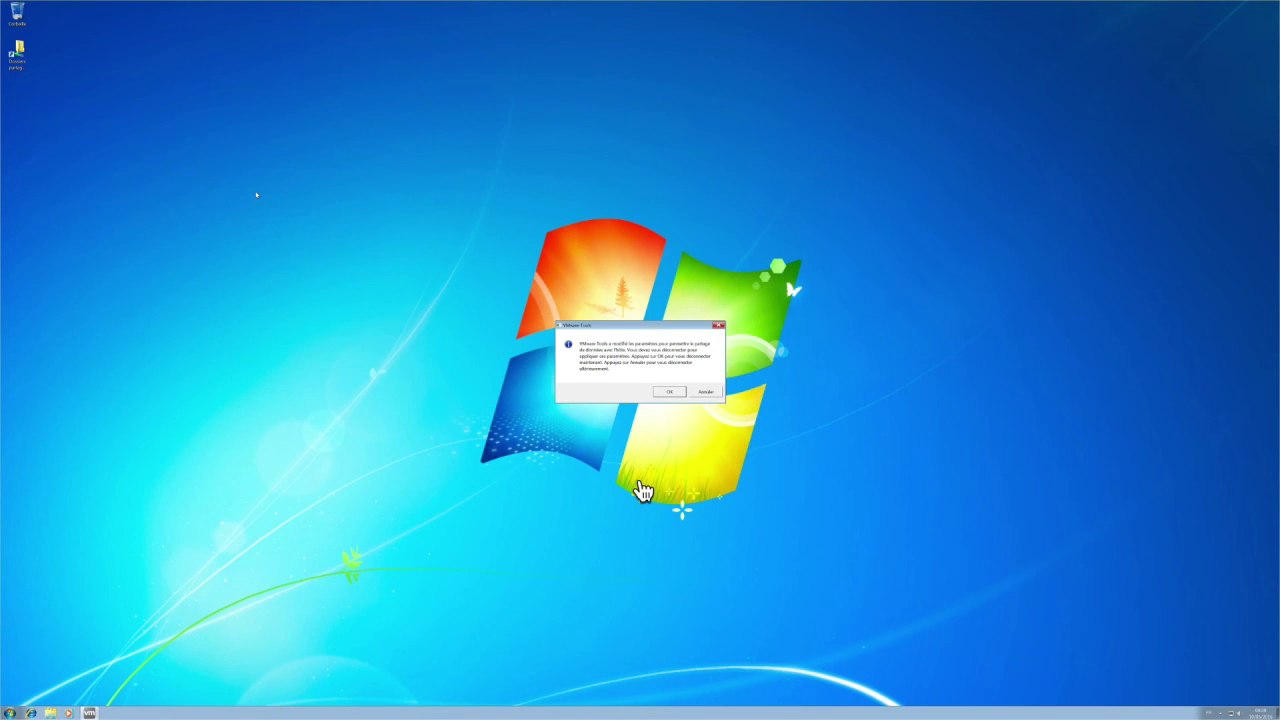
pyautogui.moveTo(640, 718)
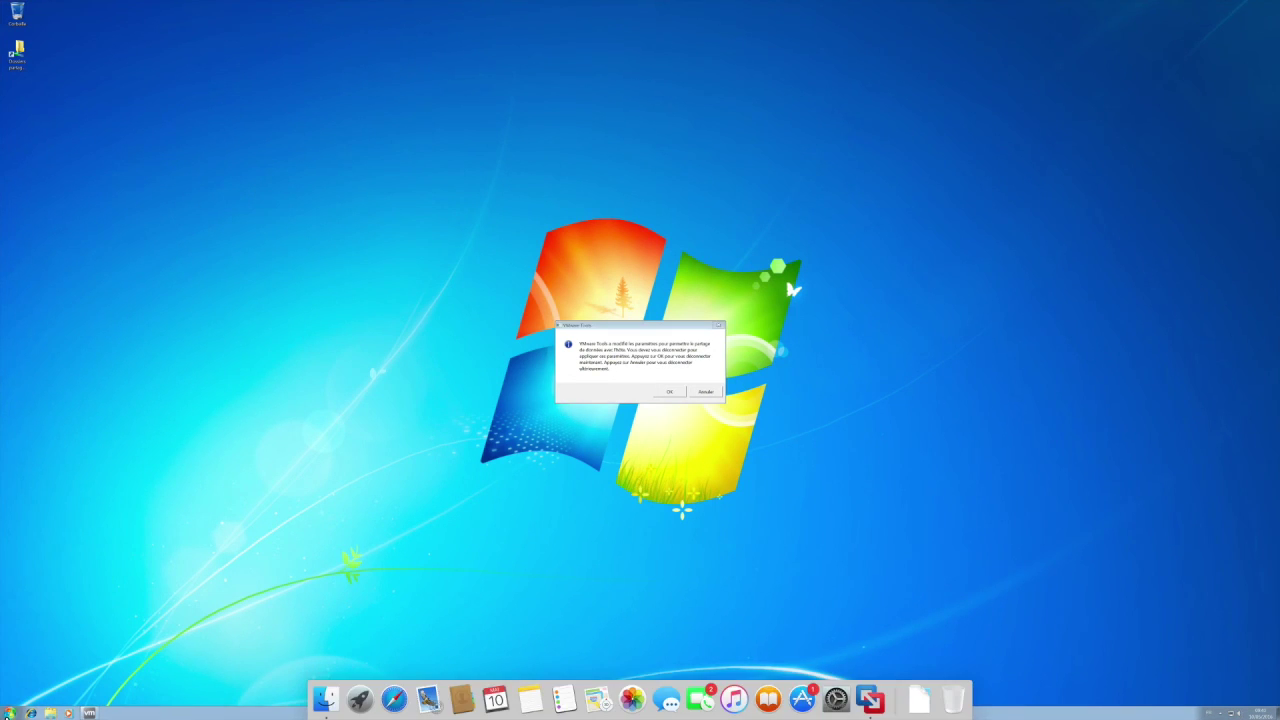